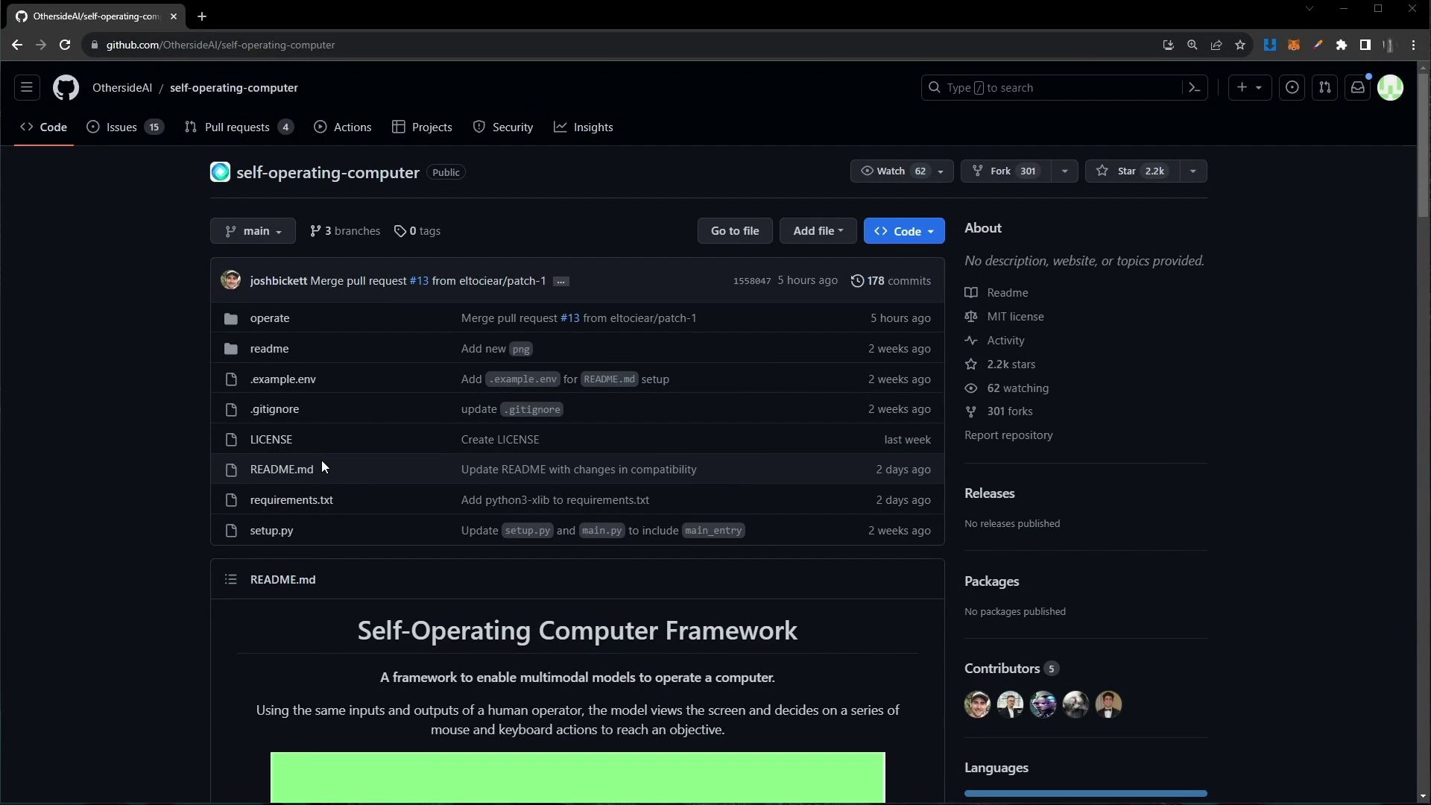
Step: Copy the repository's HTTPS clone URL from GitHub's Code menu
key(alt+Tab)
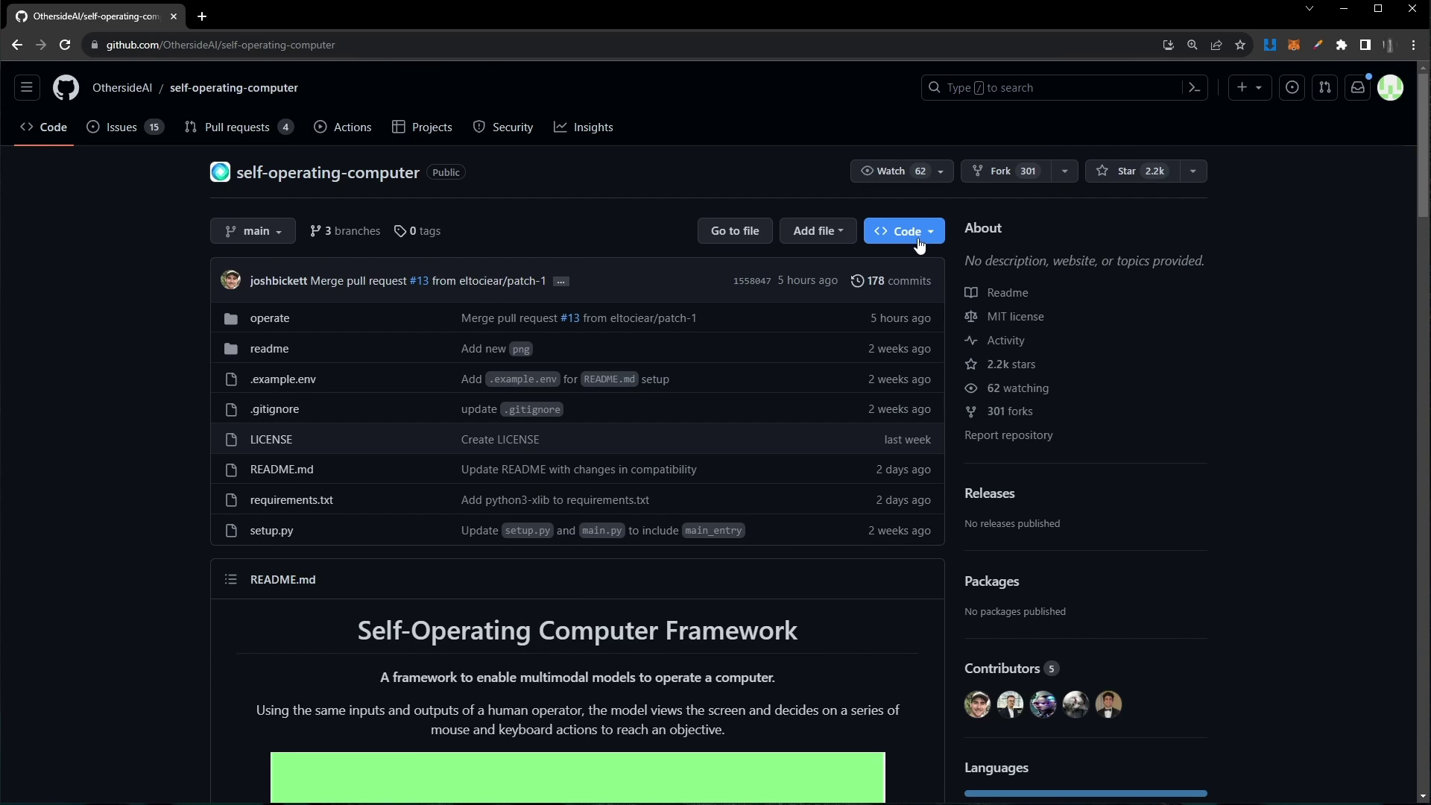
click(920, 245)
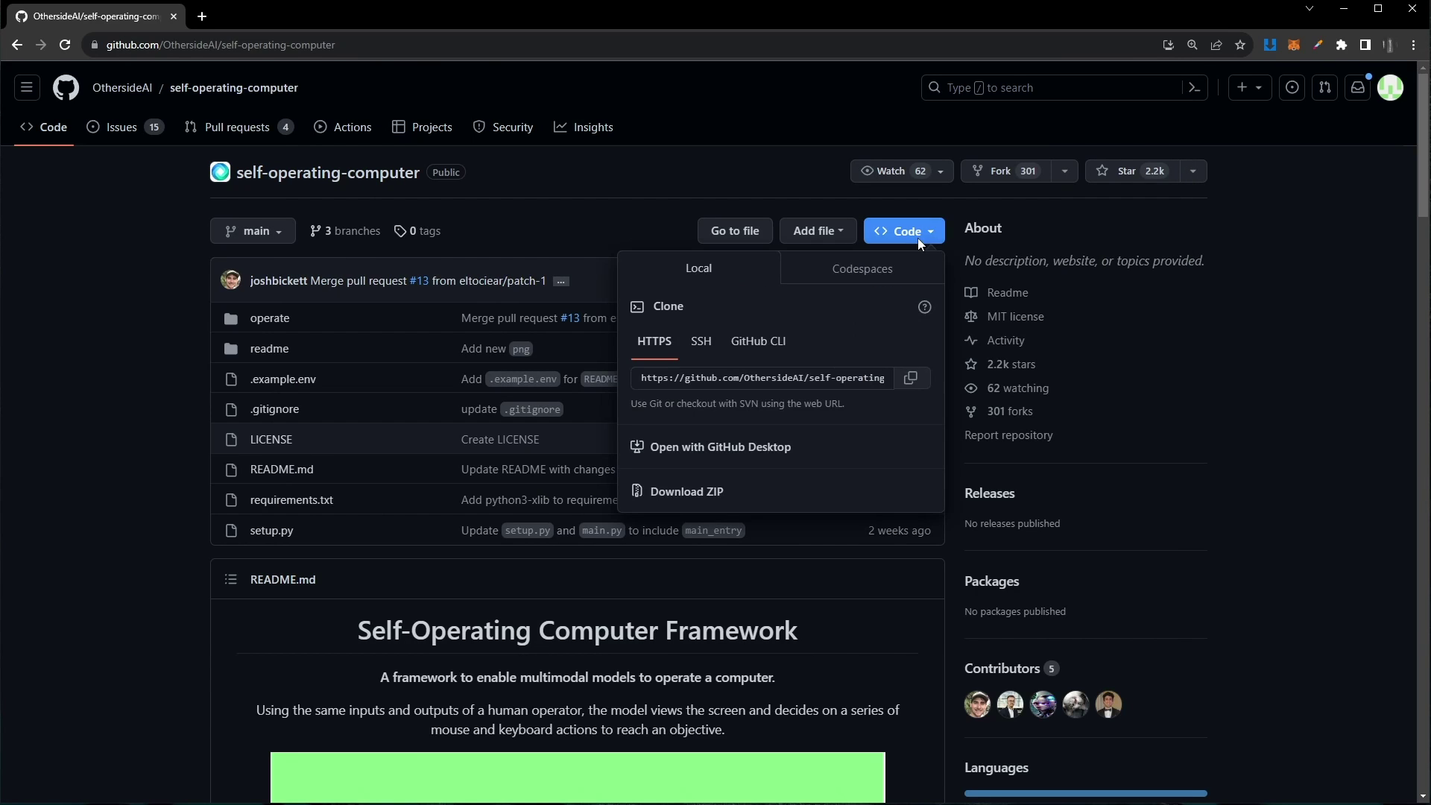
click(921, 385)
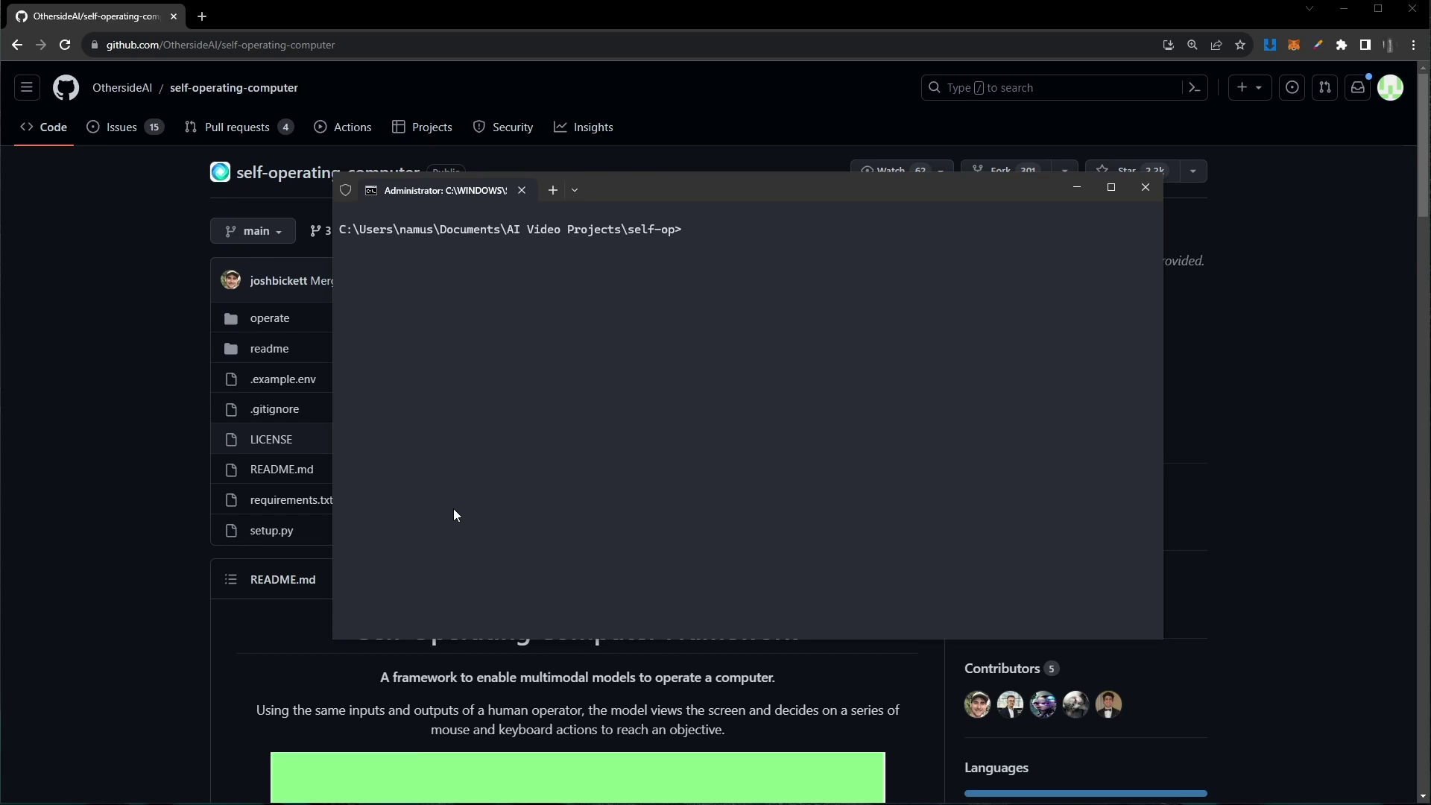
Step: Create the self-op conda environment with conda create -n self-op, confirm it, and activate it
text(conda create -n self-op)
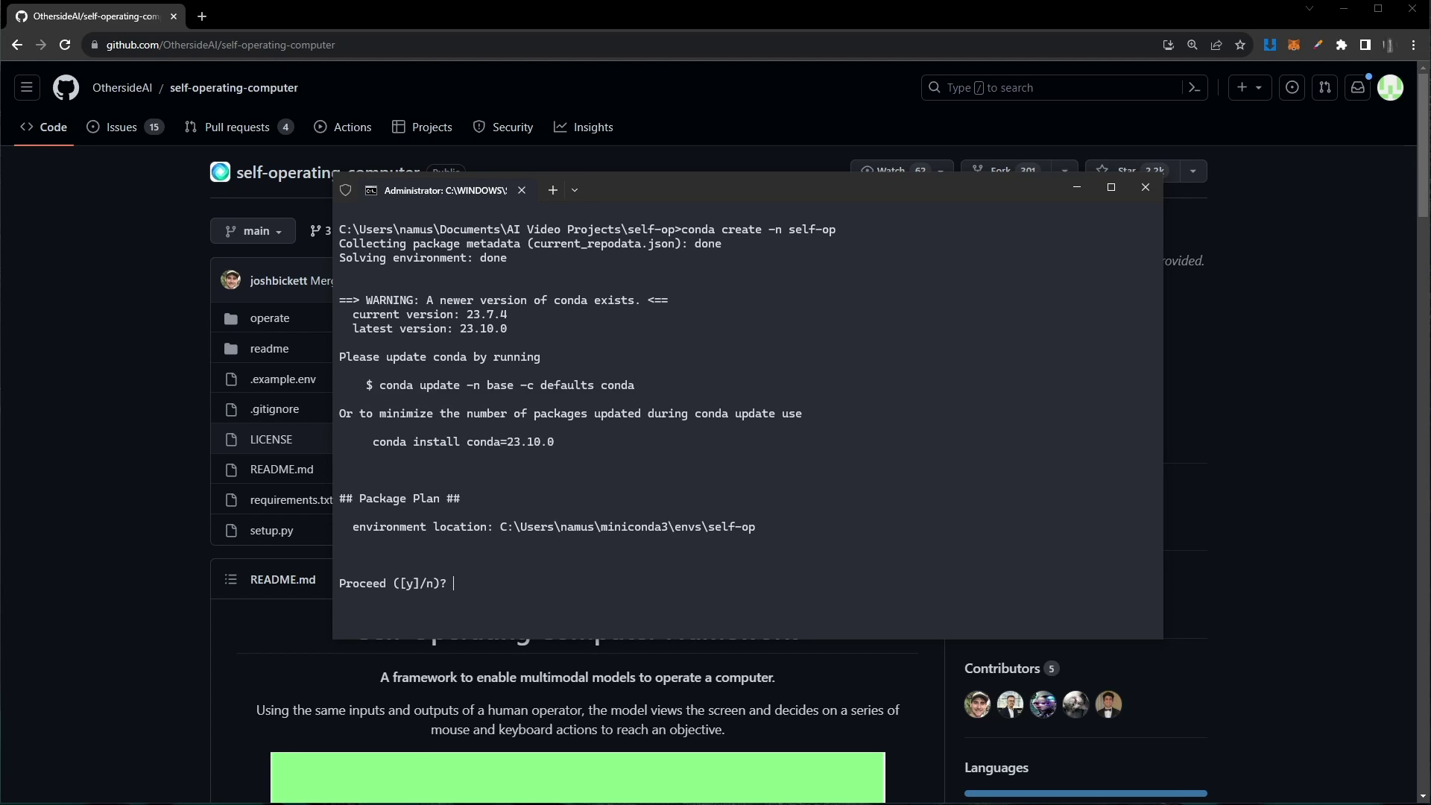
text(y)
key(Return)
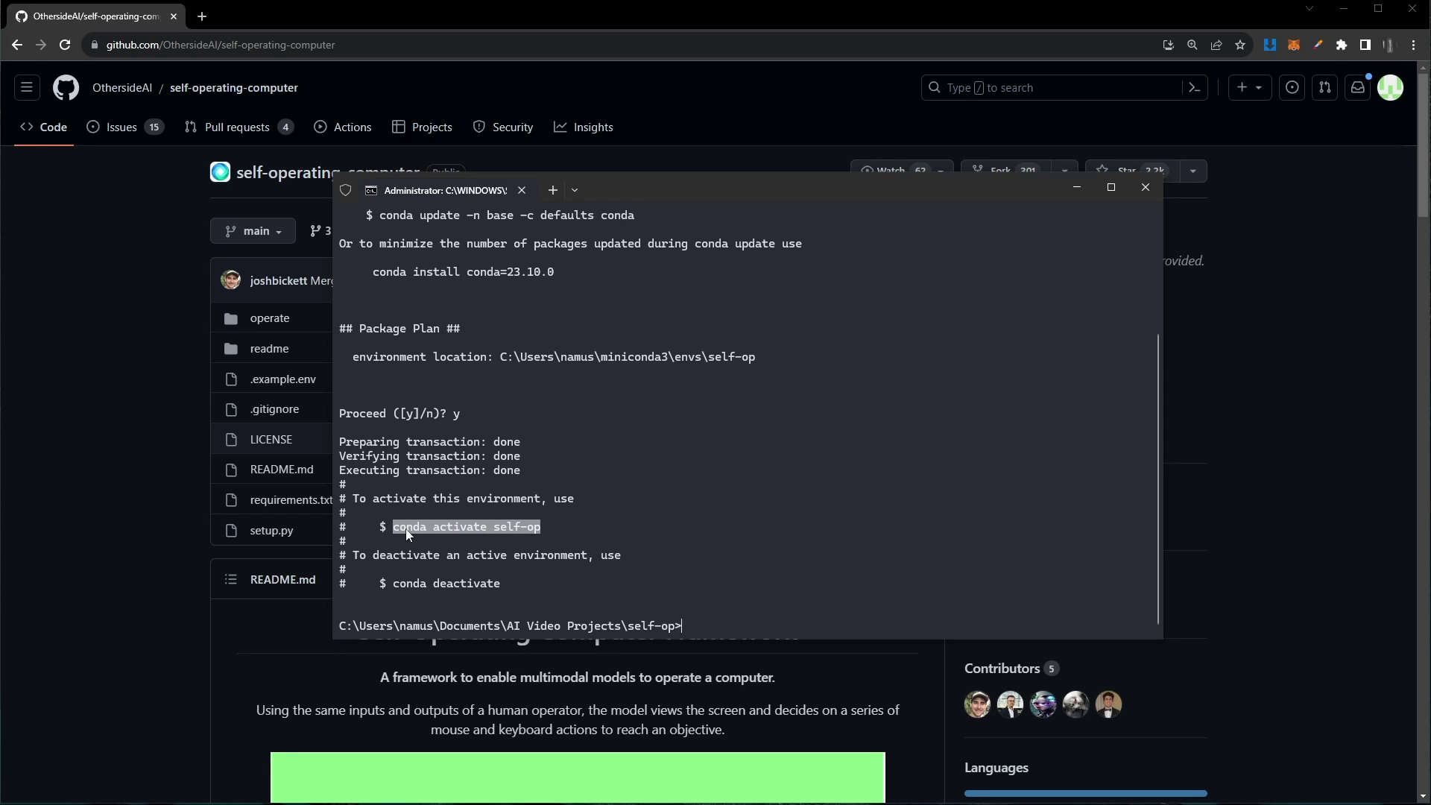
key(ctrl+c)
key(ctrl+v)
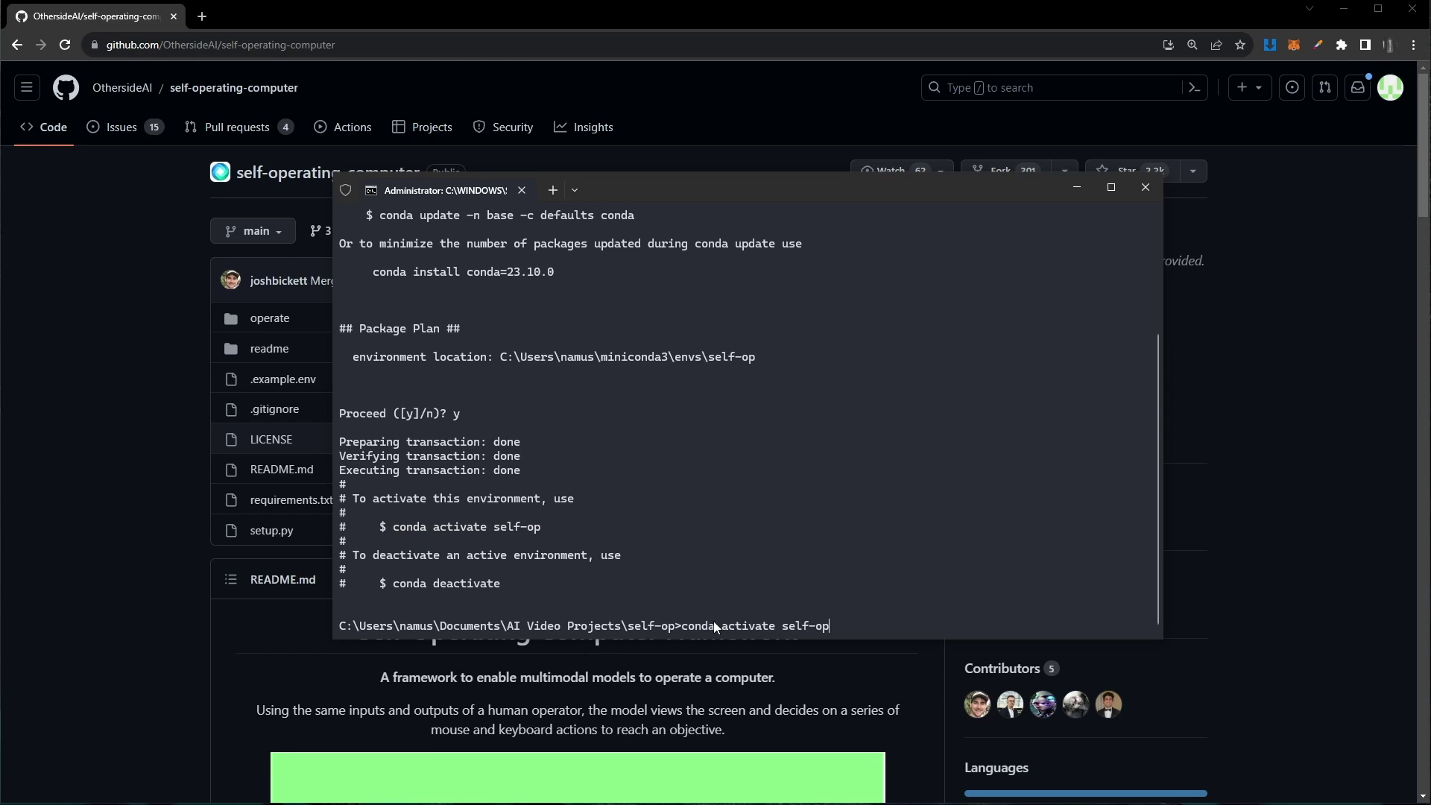
key(Return)
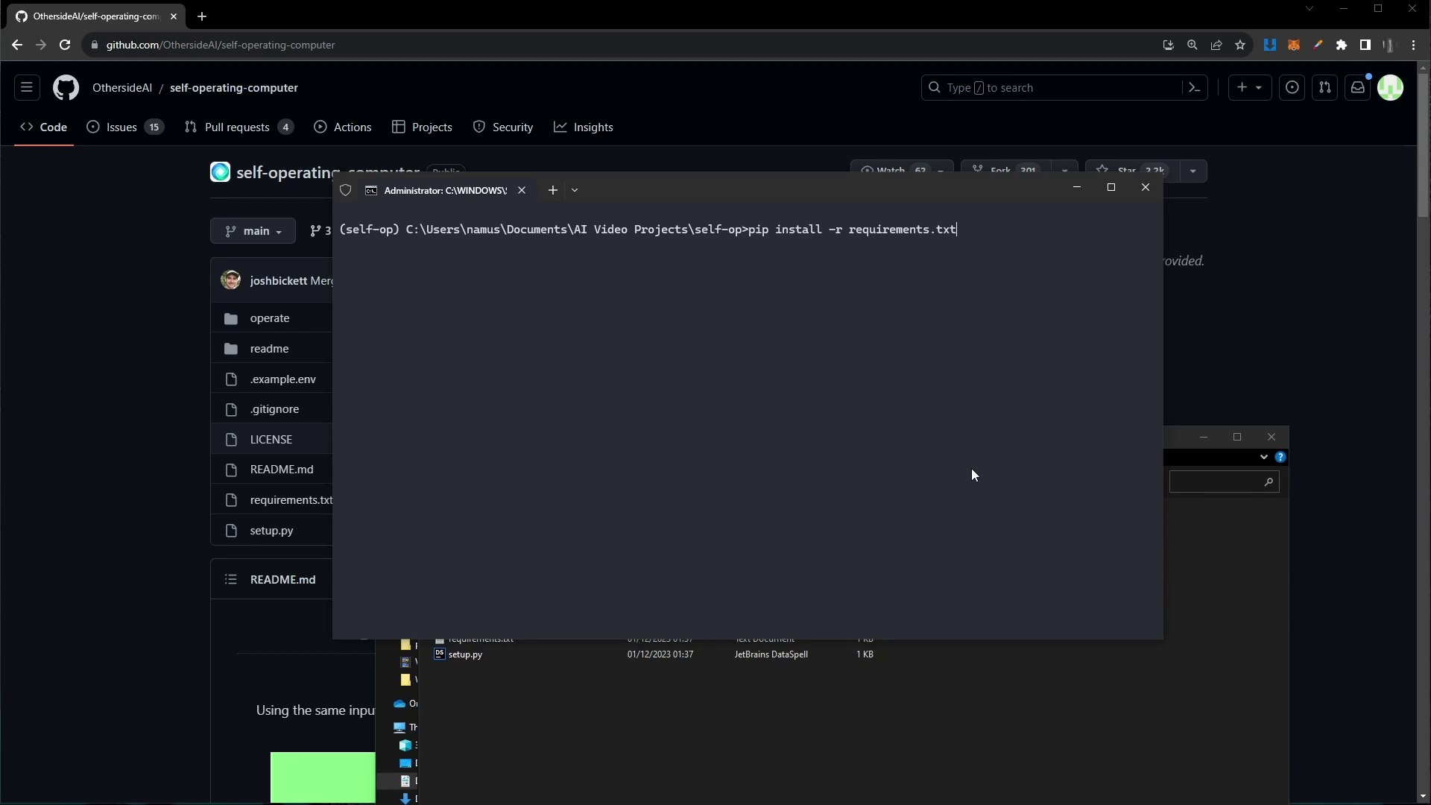
Step: Install requirements.txt with pip (all already satisfied) and check the self-op folder in Explorer
key(Return)
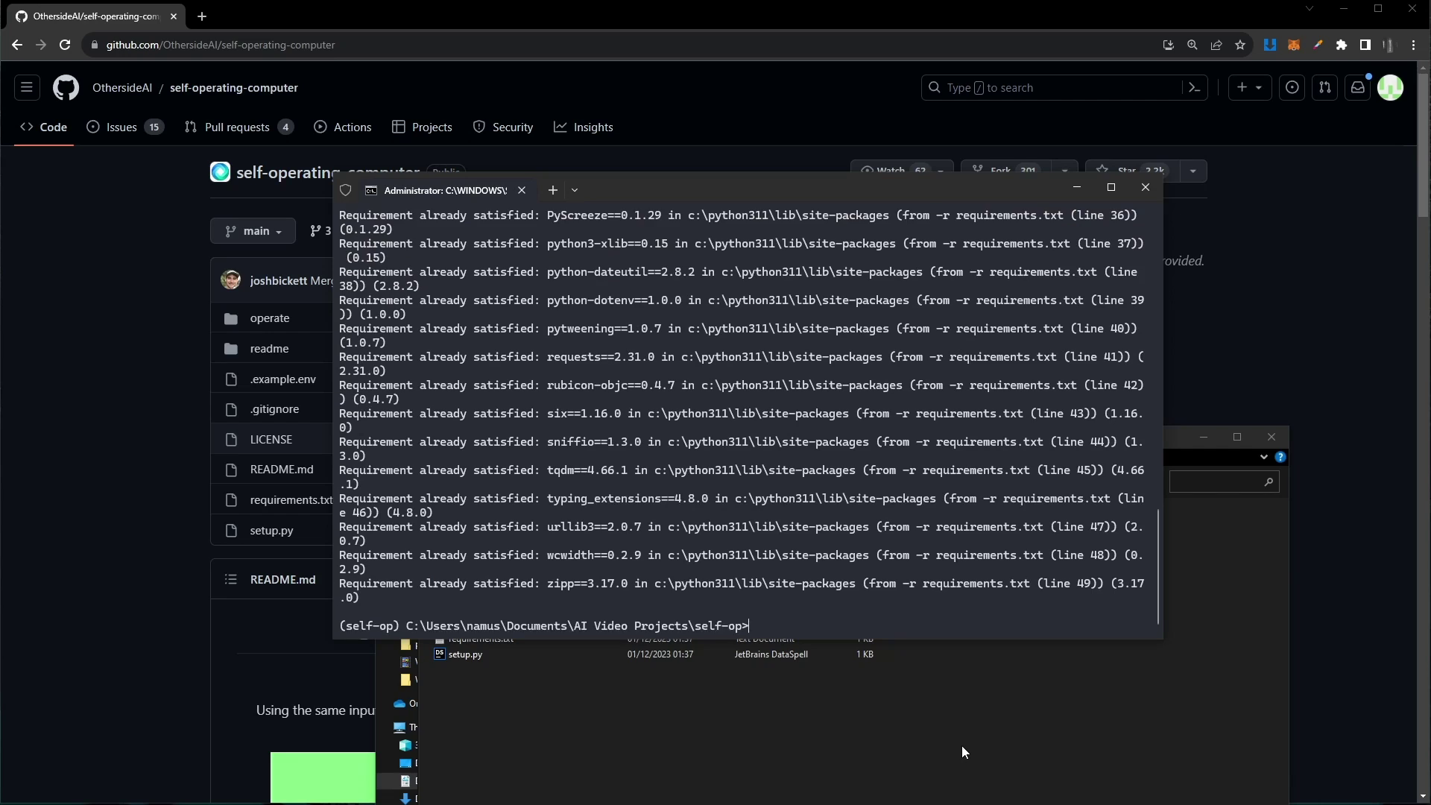
click(962, 746)
drag(827, 437, 763, 201)
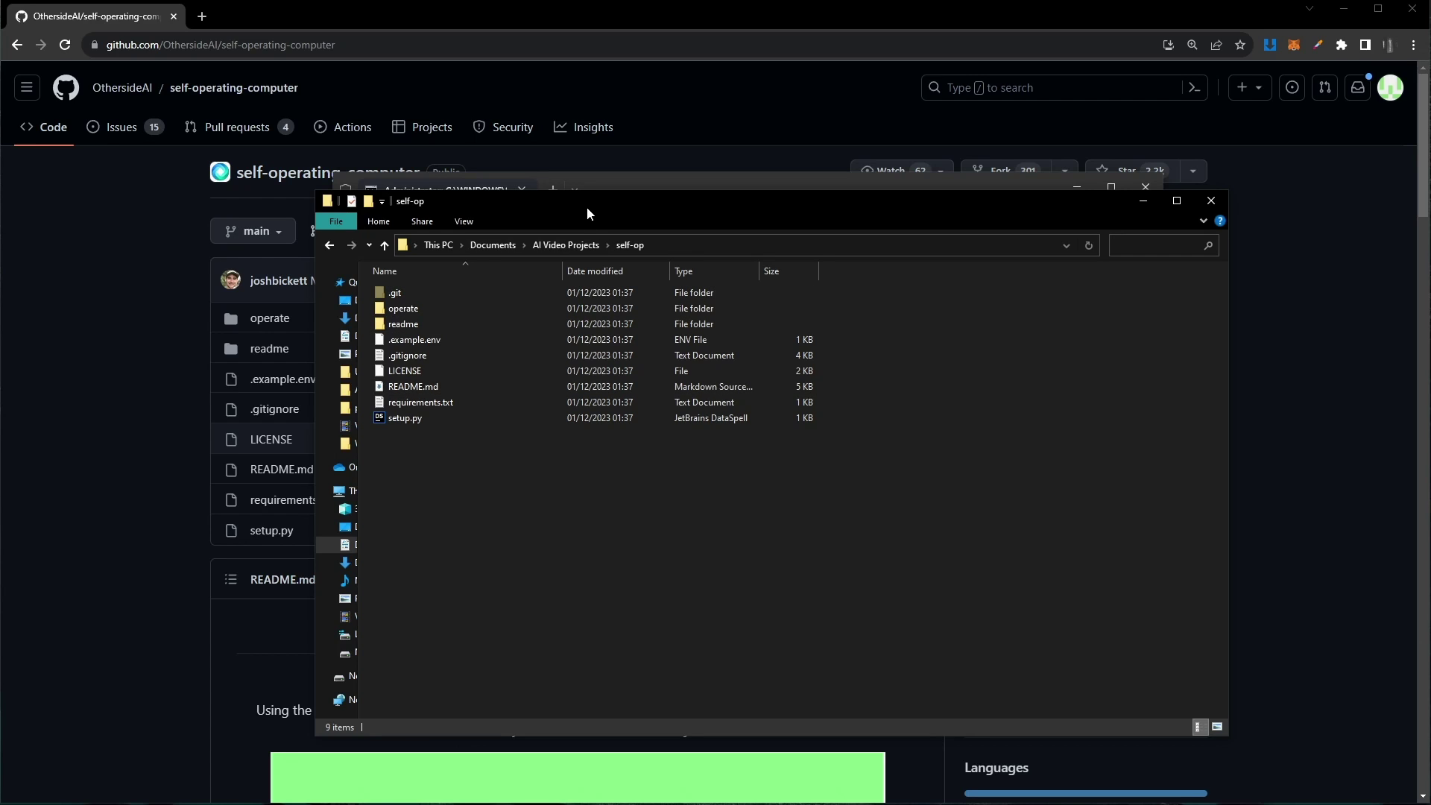
key(alt+F4)
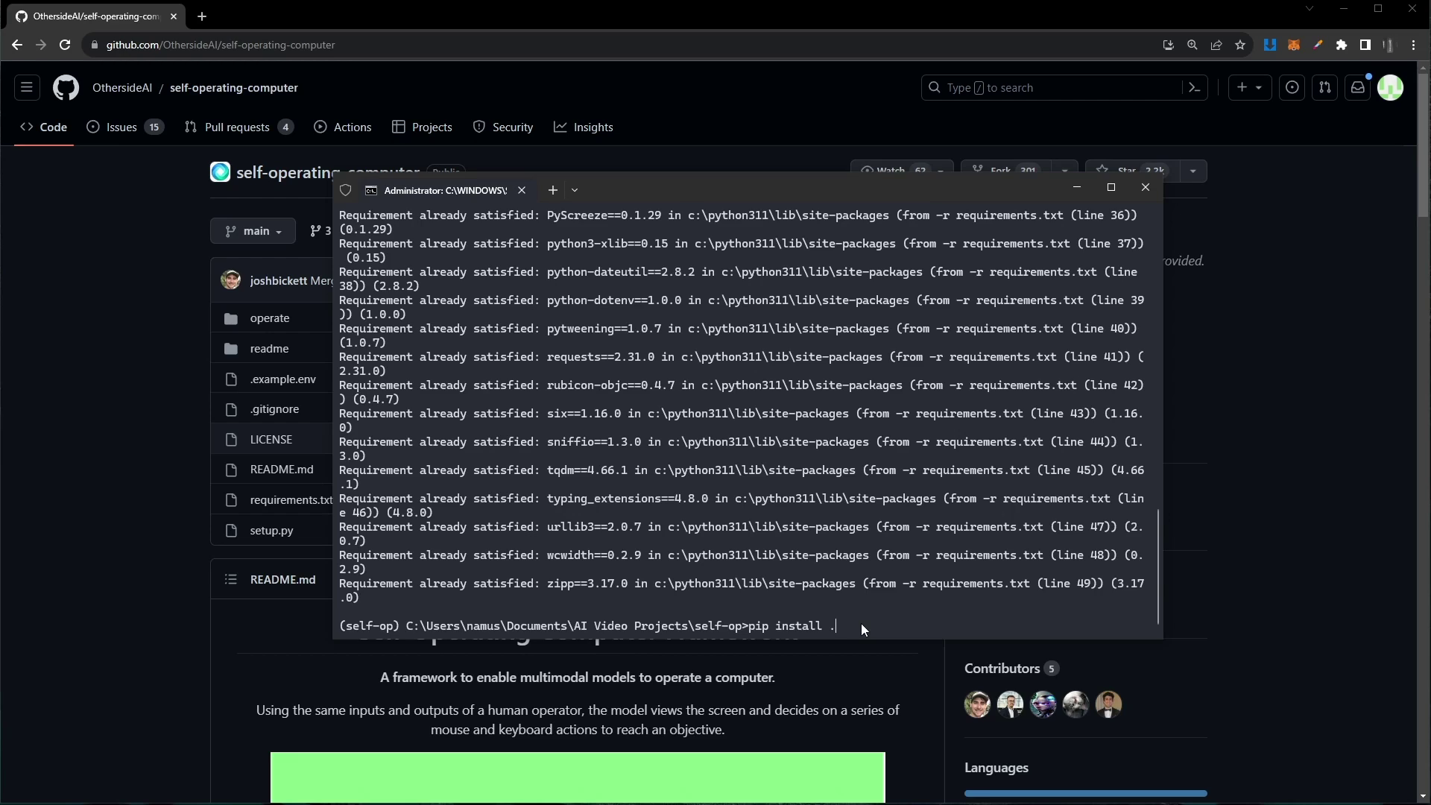
Step: Install self-operating-computer 1.0.0 with pip install . and view the new build folders
key(Return)
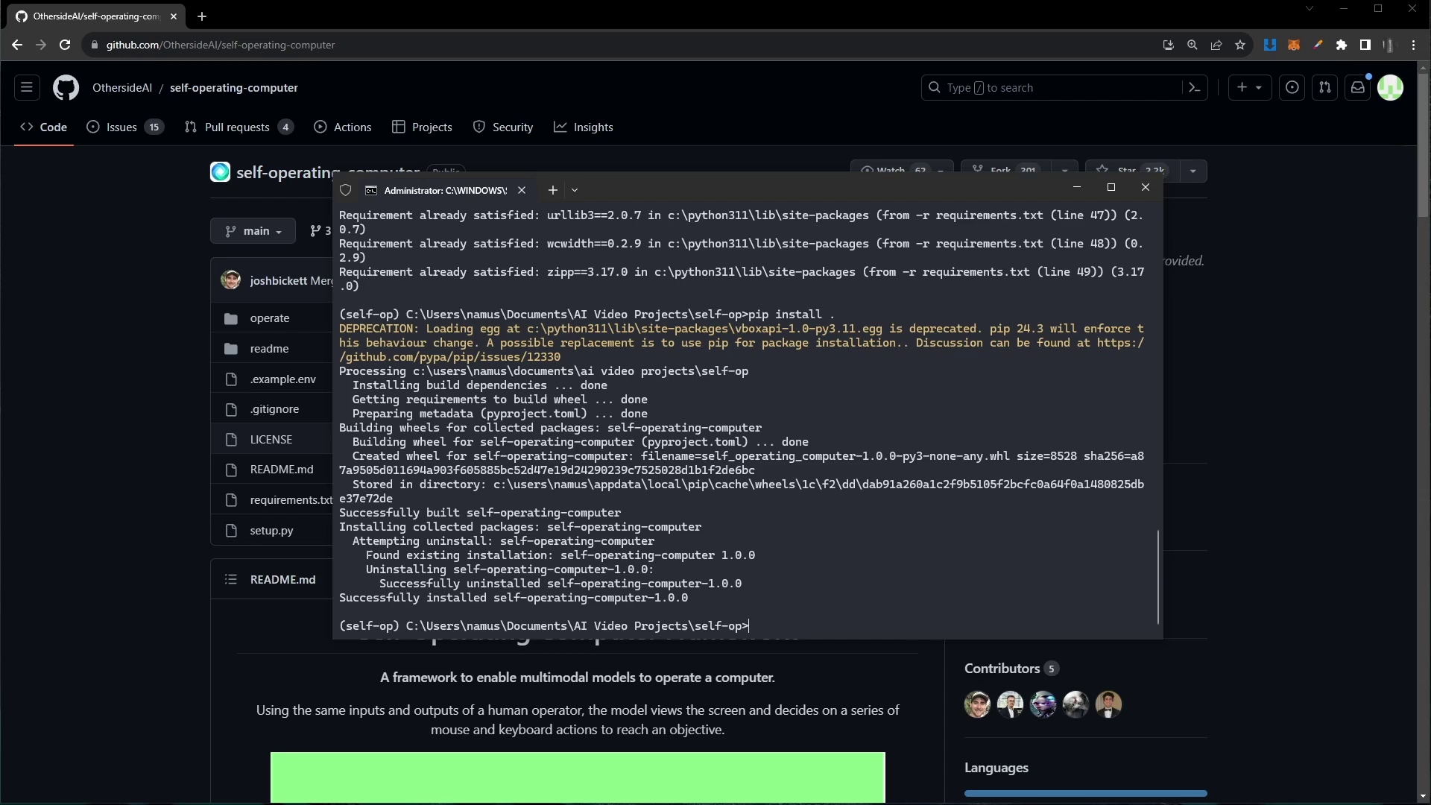
key(alt+Tab)
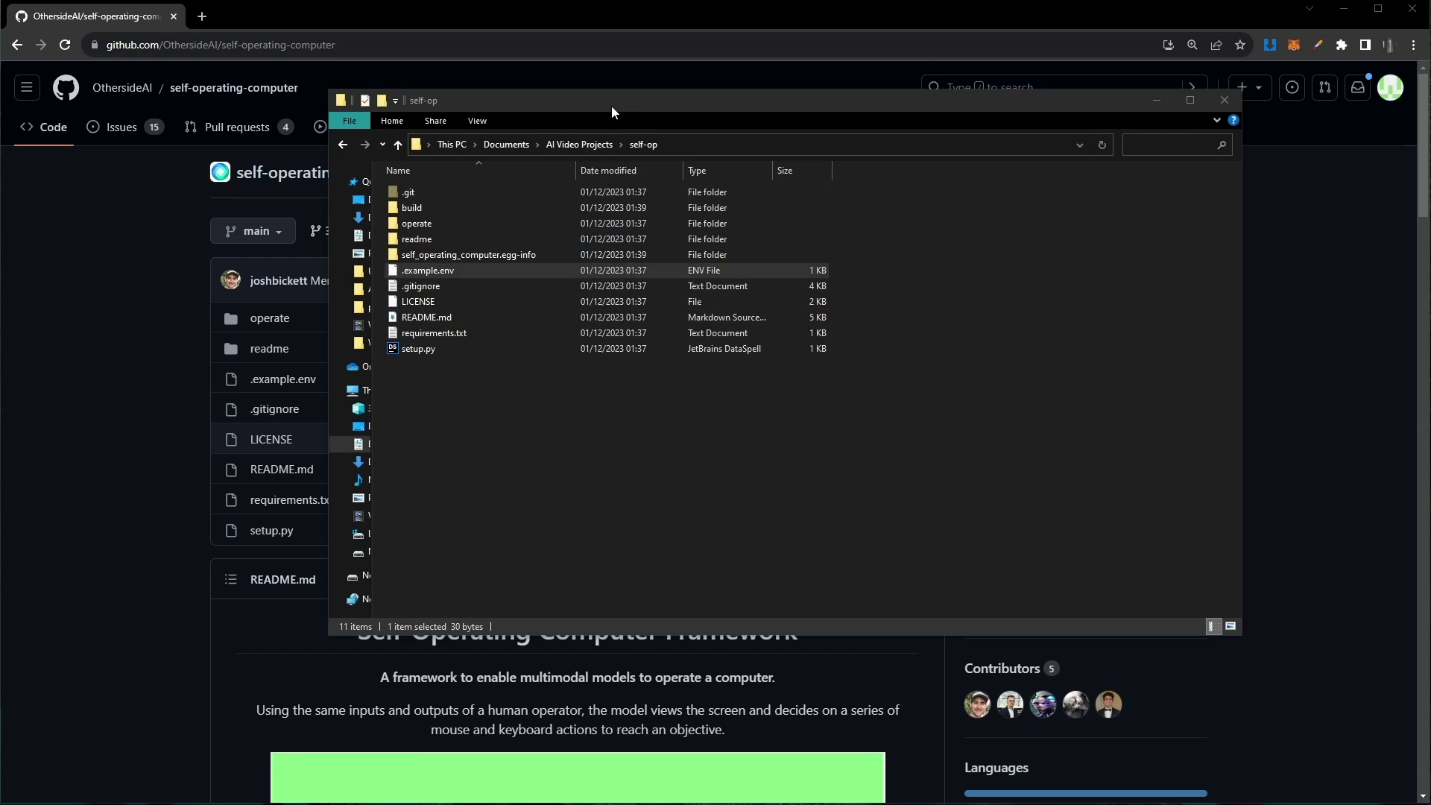
Step: Rename .example.env to .env in the self-op folder
drag(612, 106, 634, 106)
right_click(481, 271)
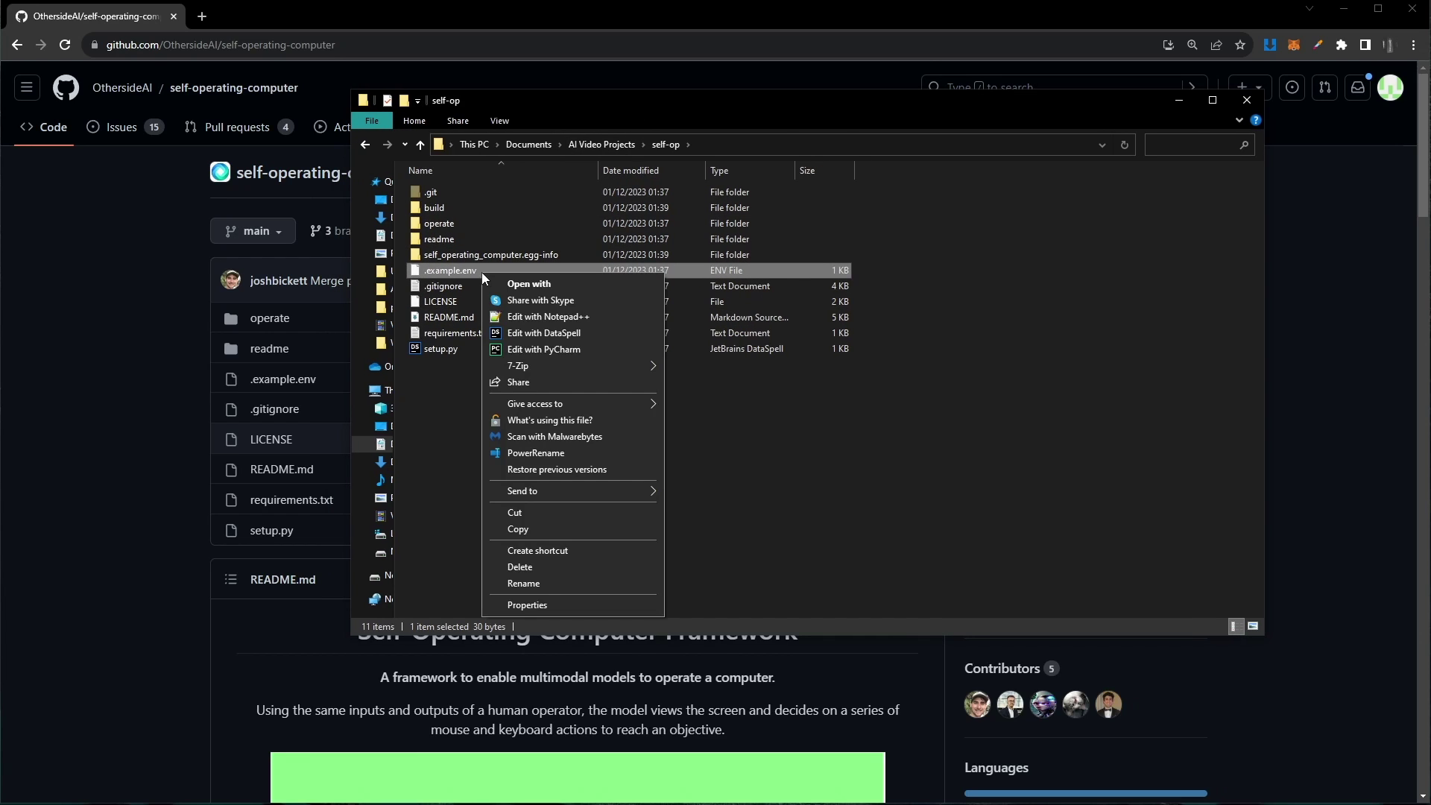
key(m)
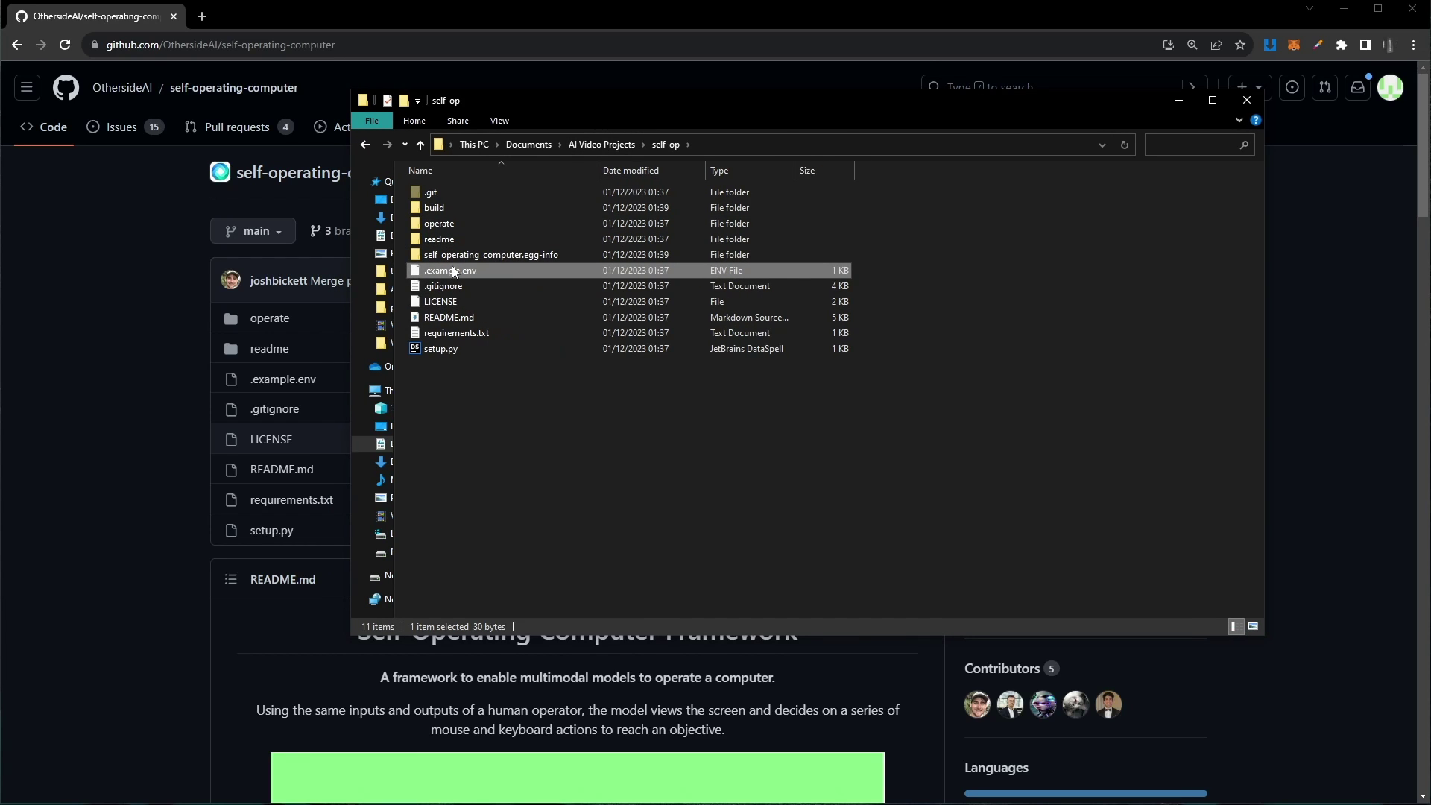
key(BackSpace)
key(BackSpace)
key(BackSpace)
key(BackSpace)
key(BackSpace)
key(BackSpace)
key(BackSpace)
key(BackSpace)
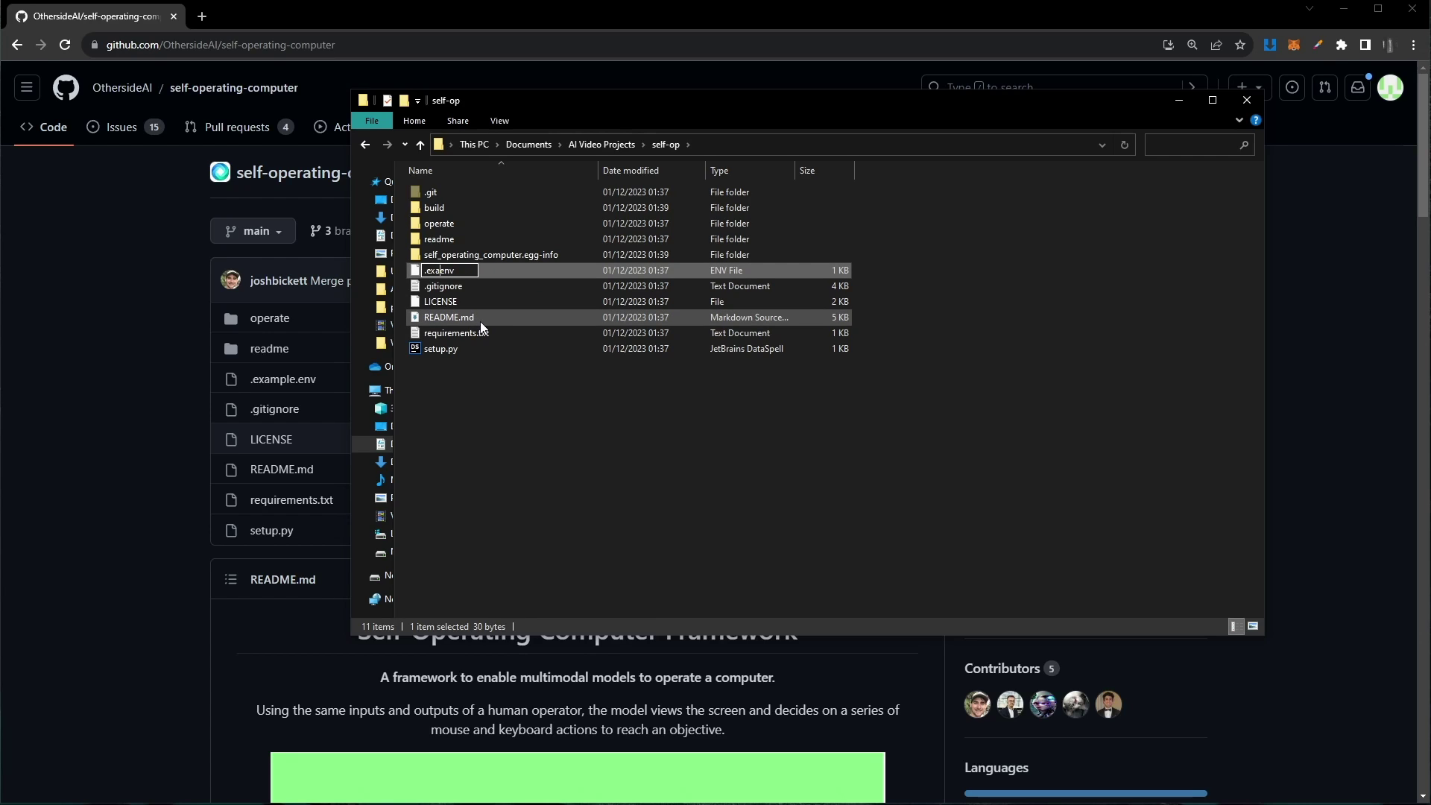
text(.)
key(Return)
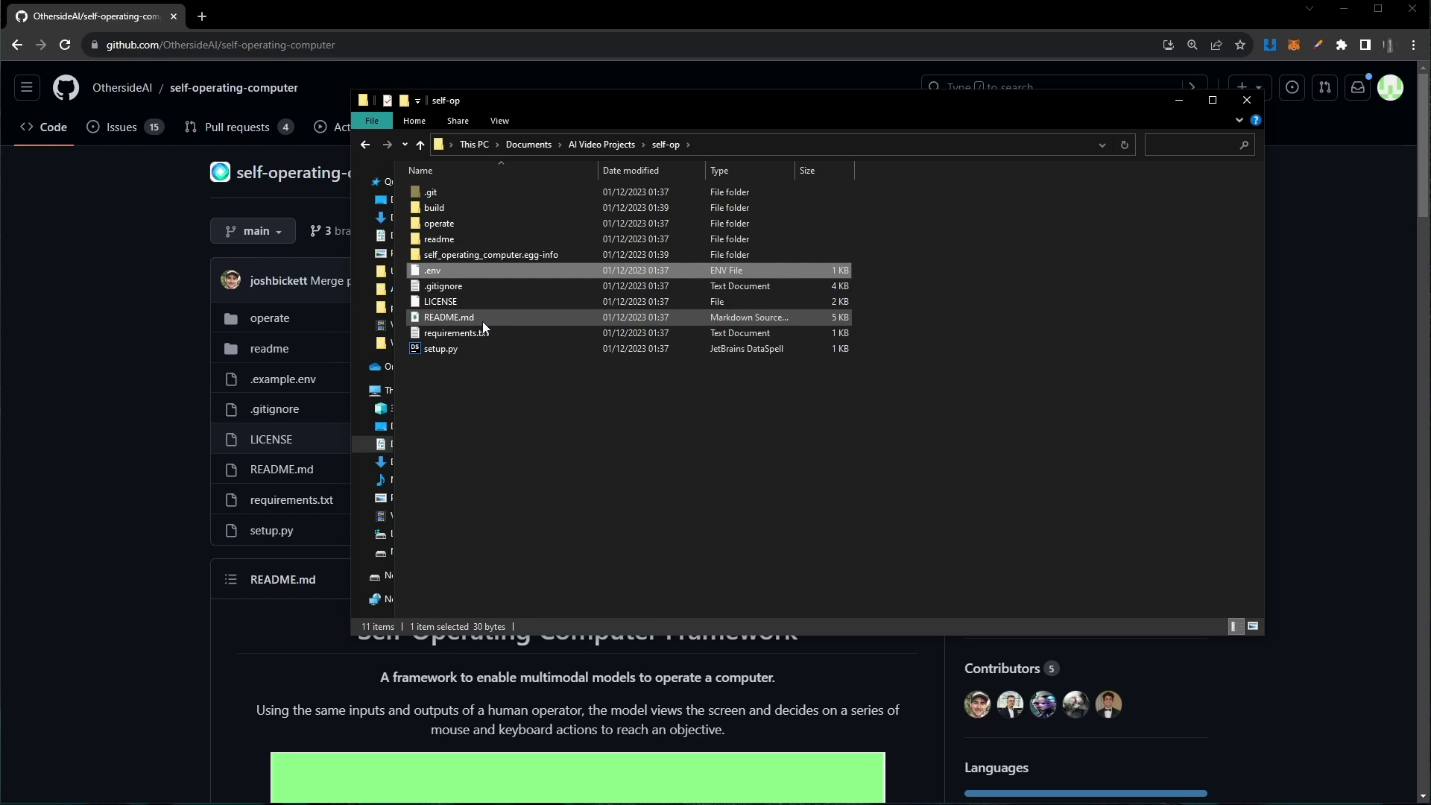
Step: Paste the OpenAI API key into .env in Notepad++ and save it
right_click(504, 271)
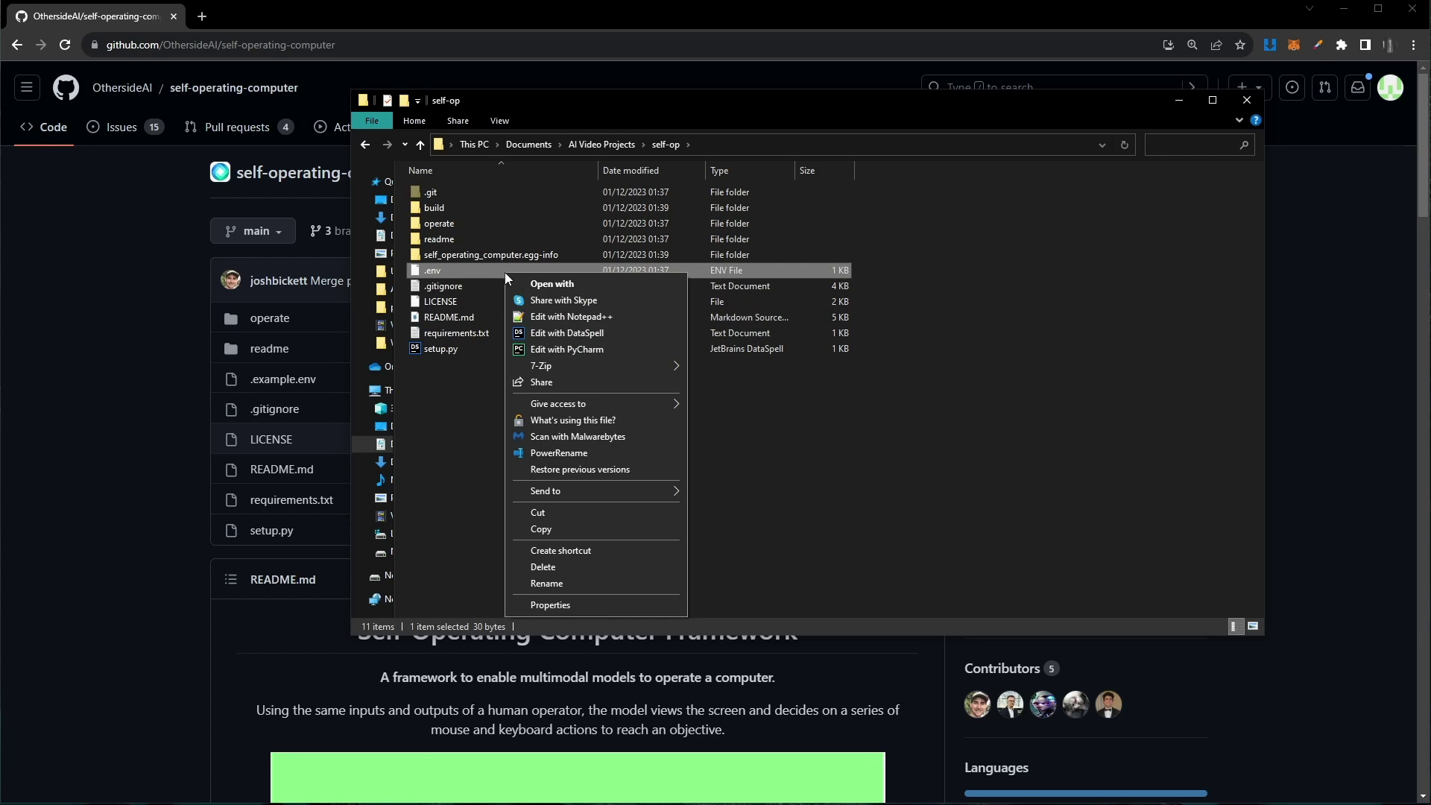
click(559, 317)
drag(740, 200, 750, 203)
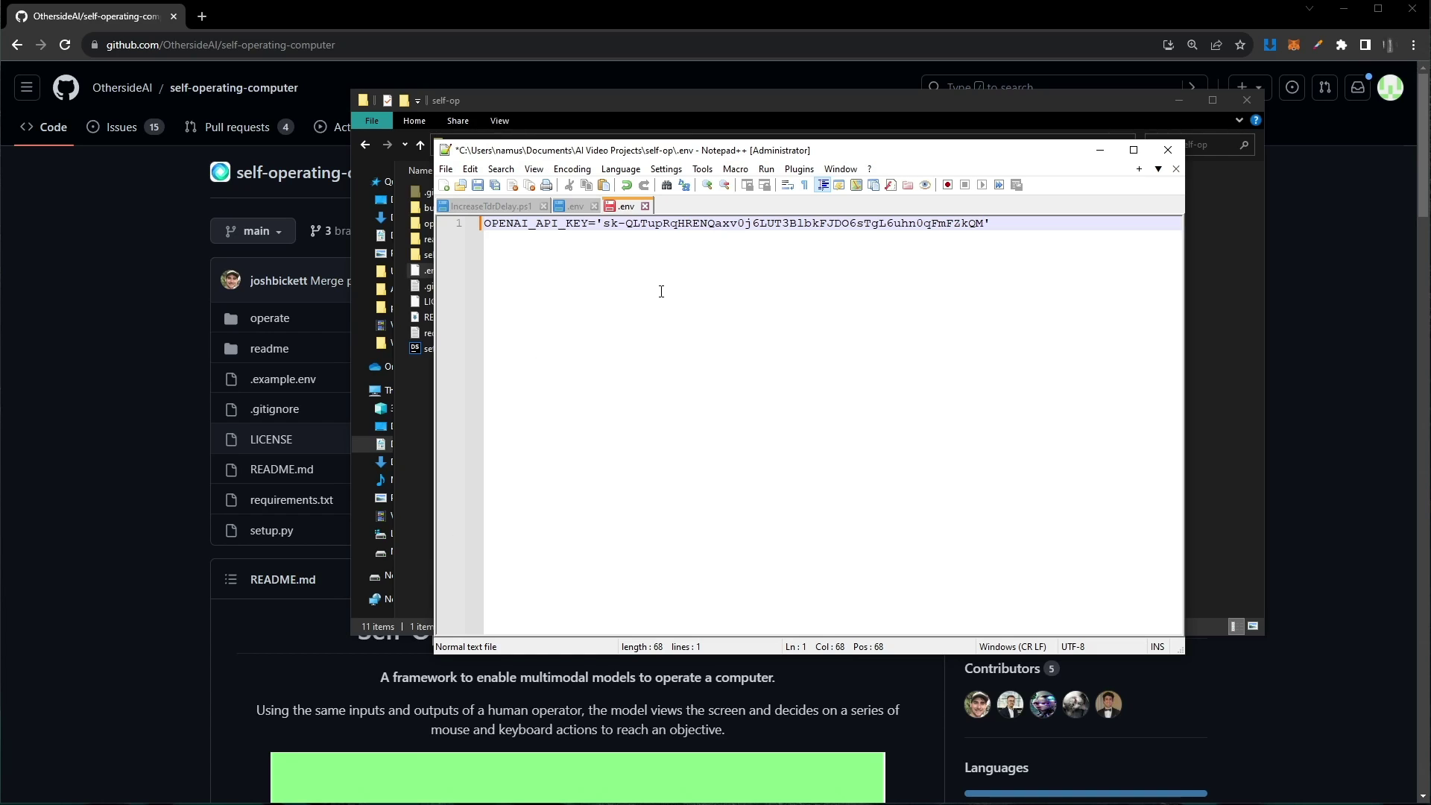
key(ctrl+s)
key(alt+F4)
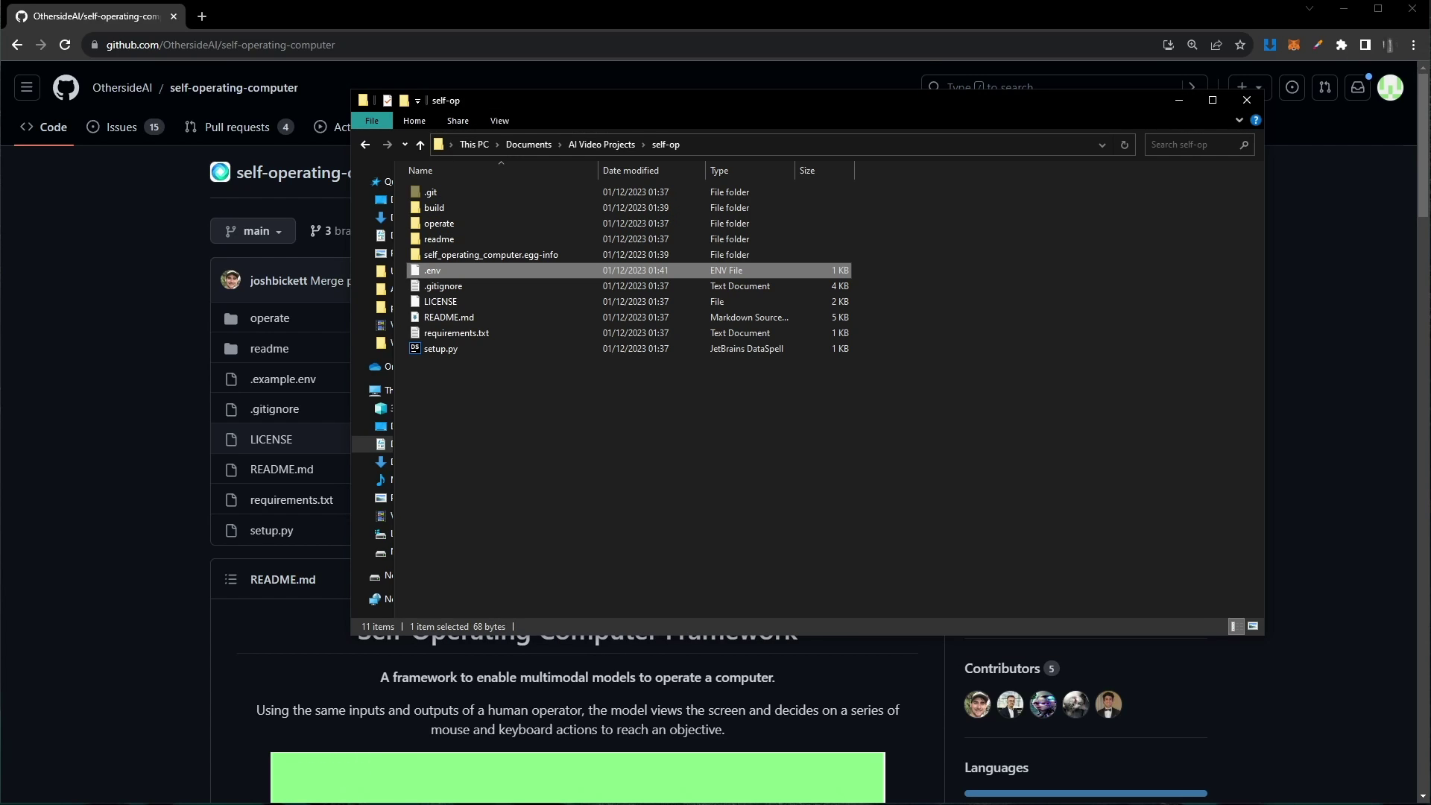
Step: Clear the terminal with cls, launch operate, dismiss the welcome dialog, and minimize other windows
key(alt+Tab)
drag(801, 146, 795, 106)
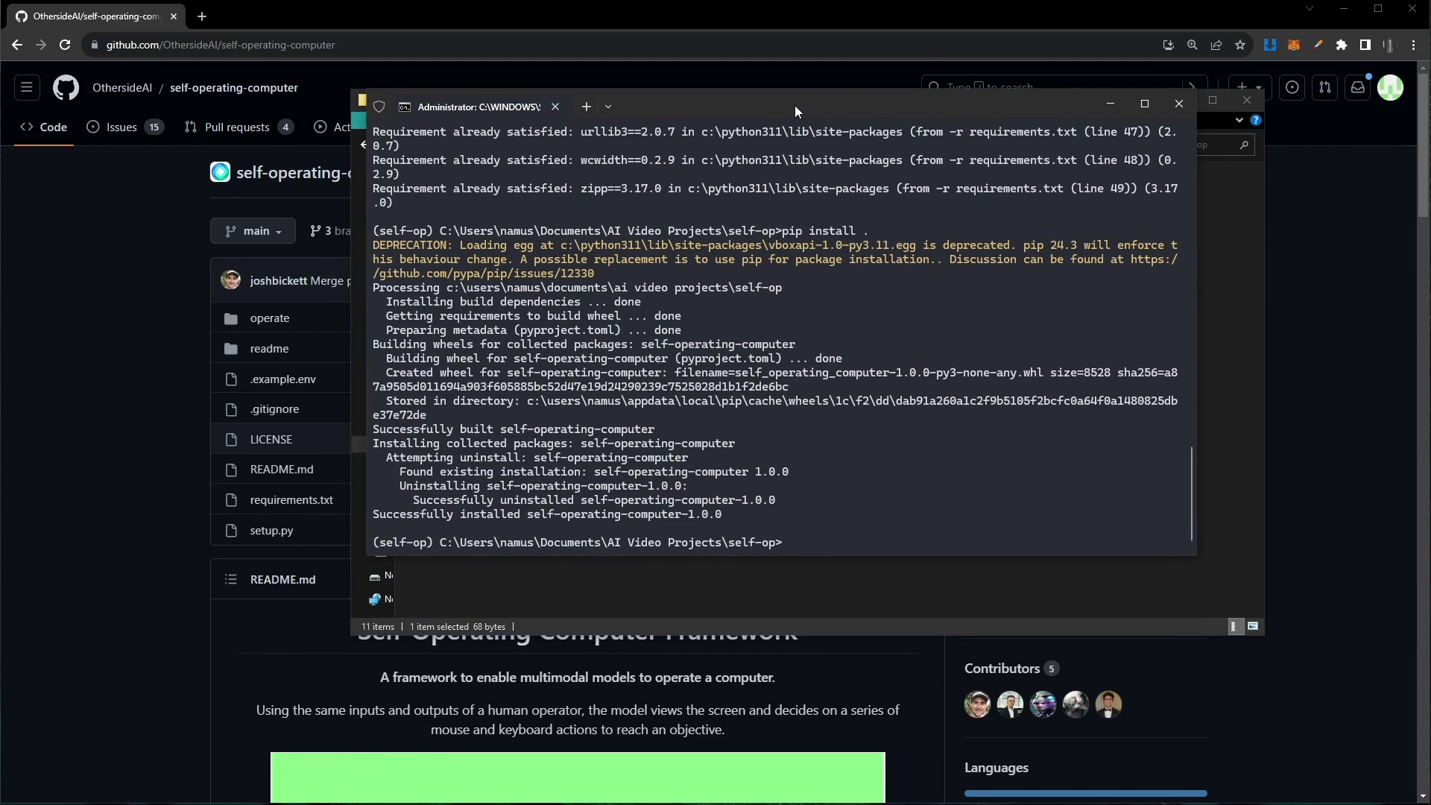
text(cls)
key(Return)
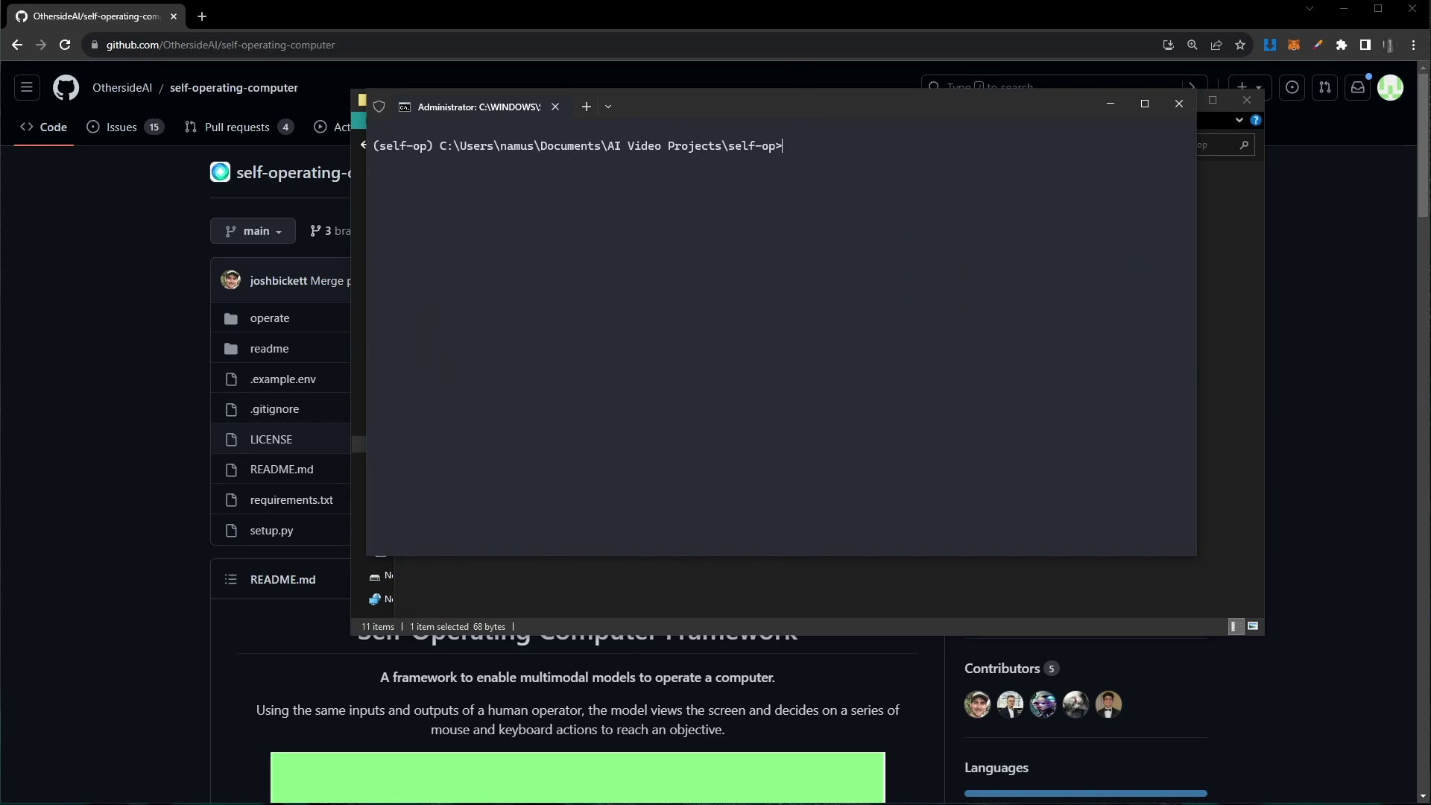
text(operate)
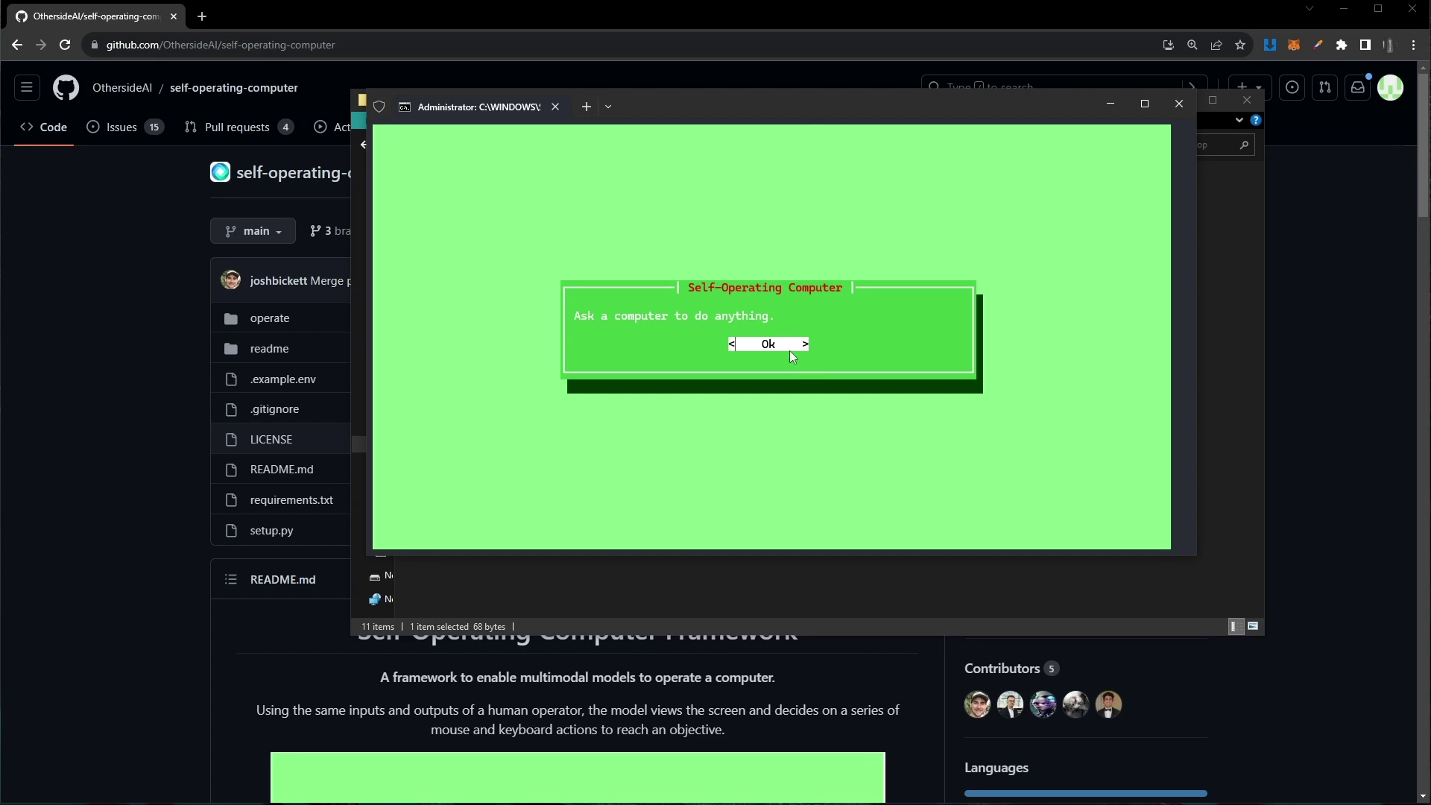
click(772, 345)
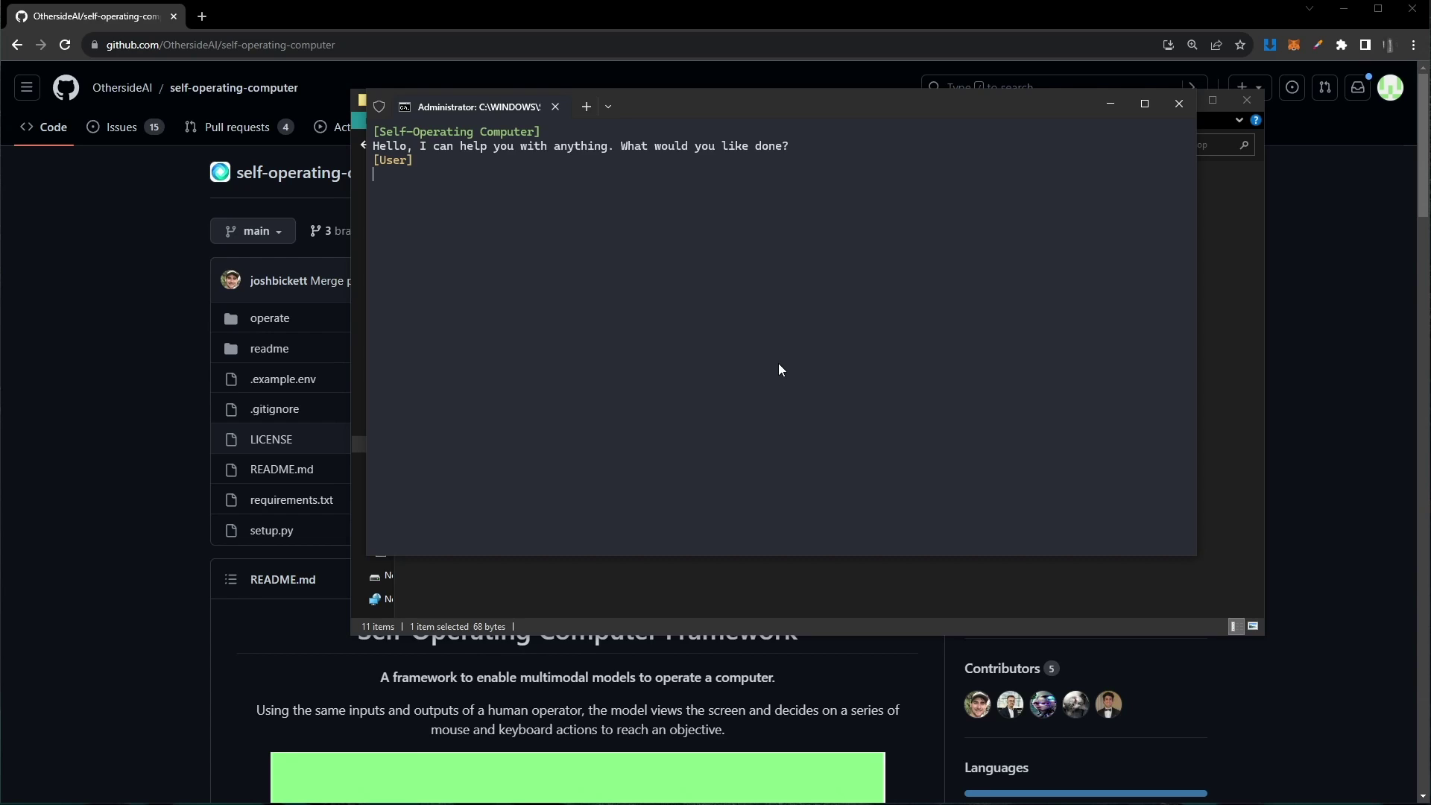
drag(789, 111, 794, 162)
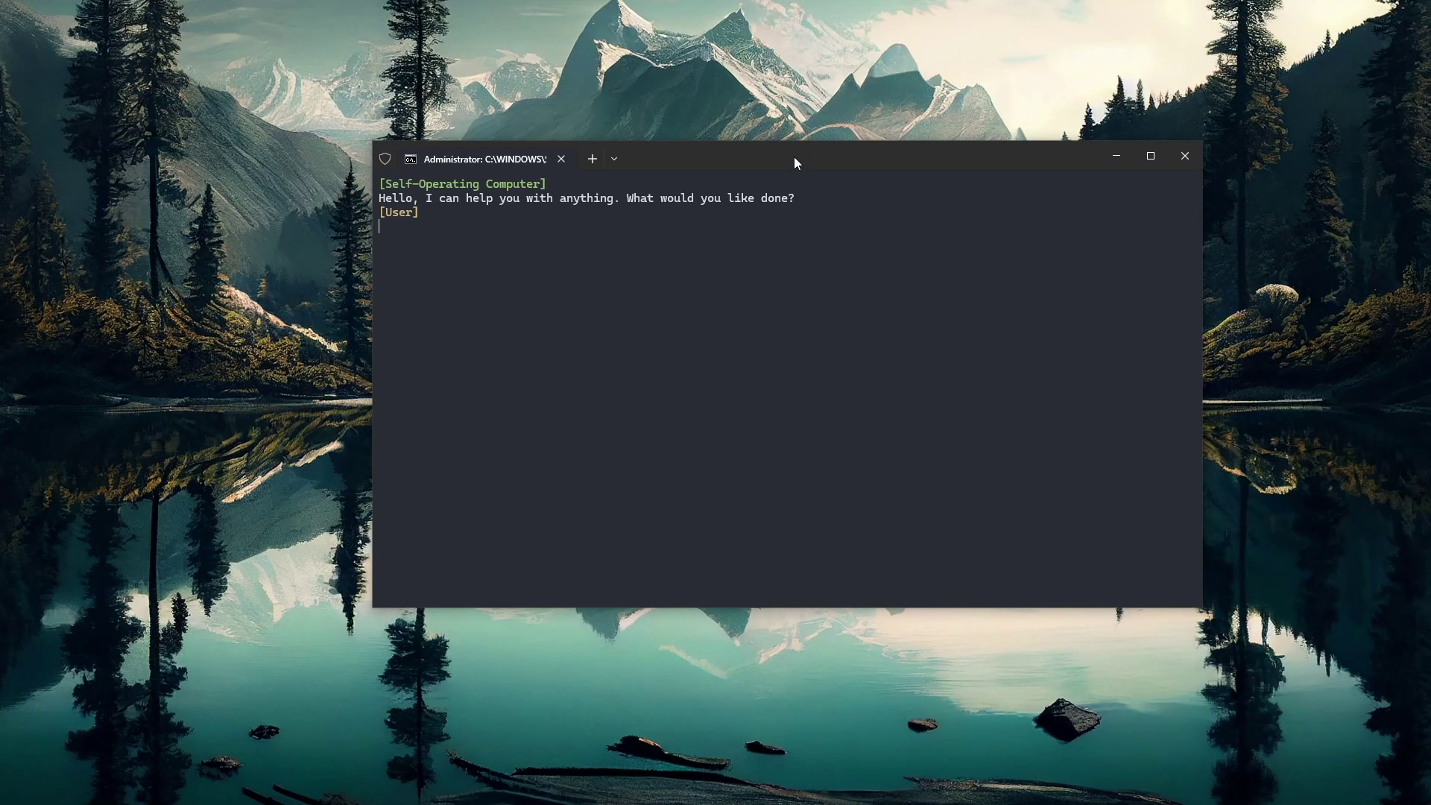
Step: Ask the agent to 'play a youtube' at the [User] prompt
text(play a youtube)
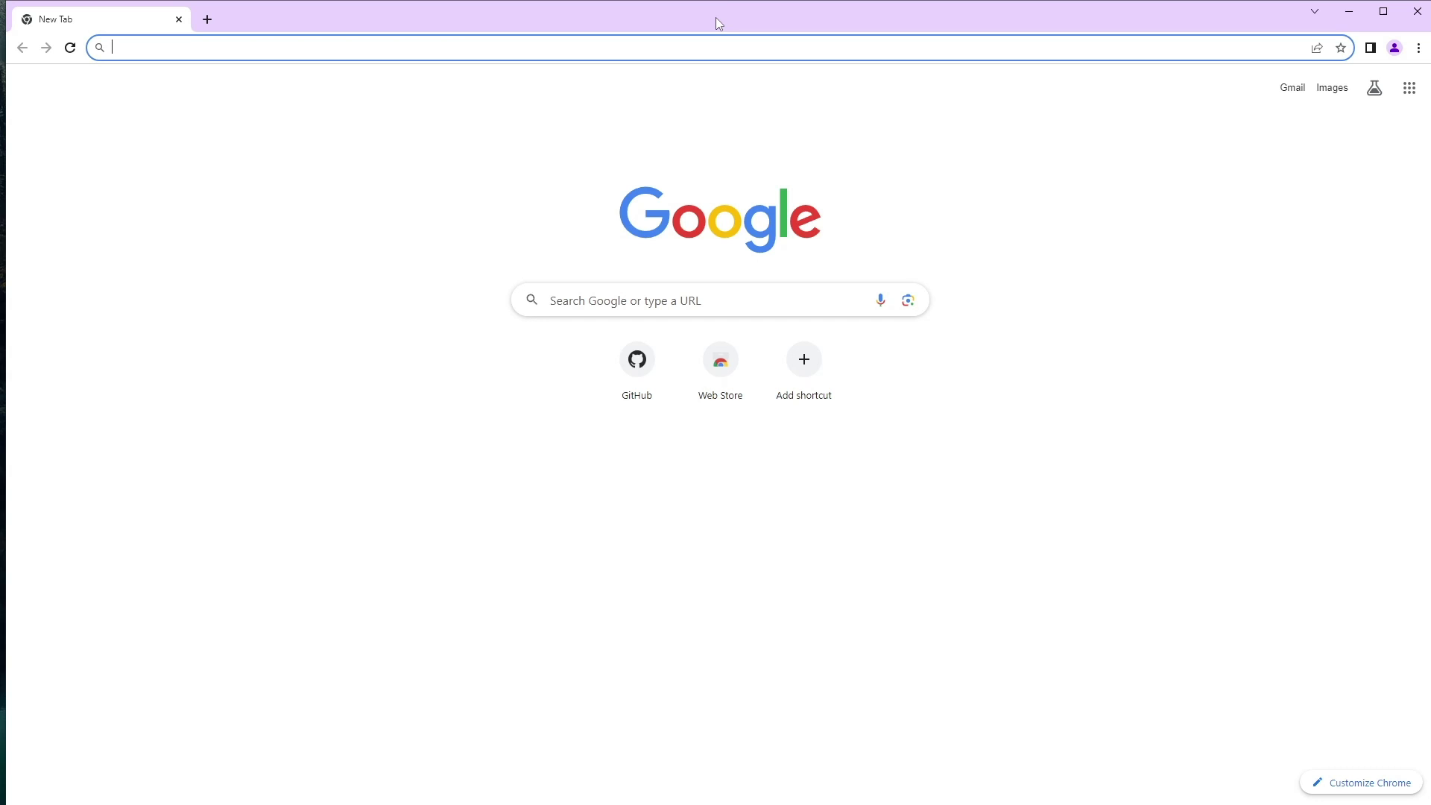
Step: Load youtube.com and play the Manchester United vs Galatasaray 3-3 video
text(youtube.com)
key(Return)
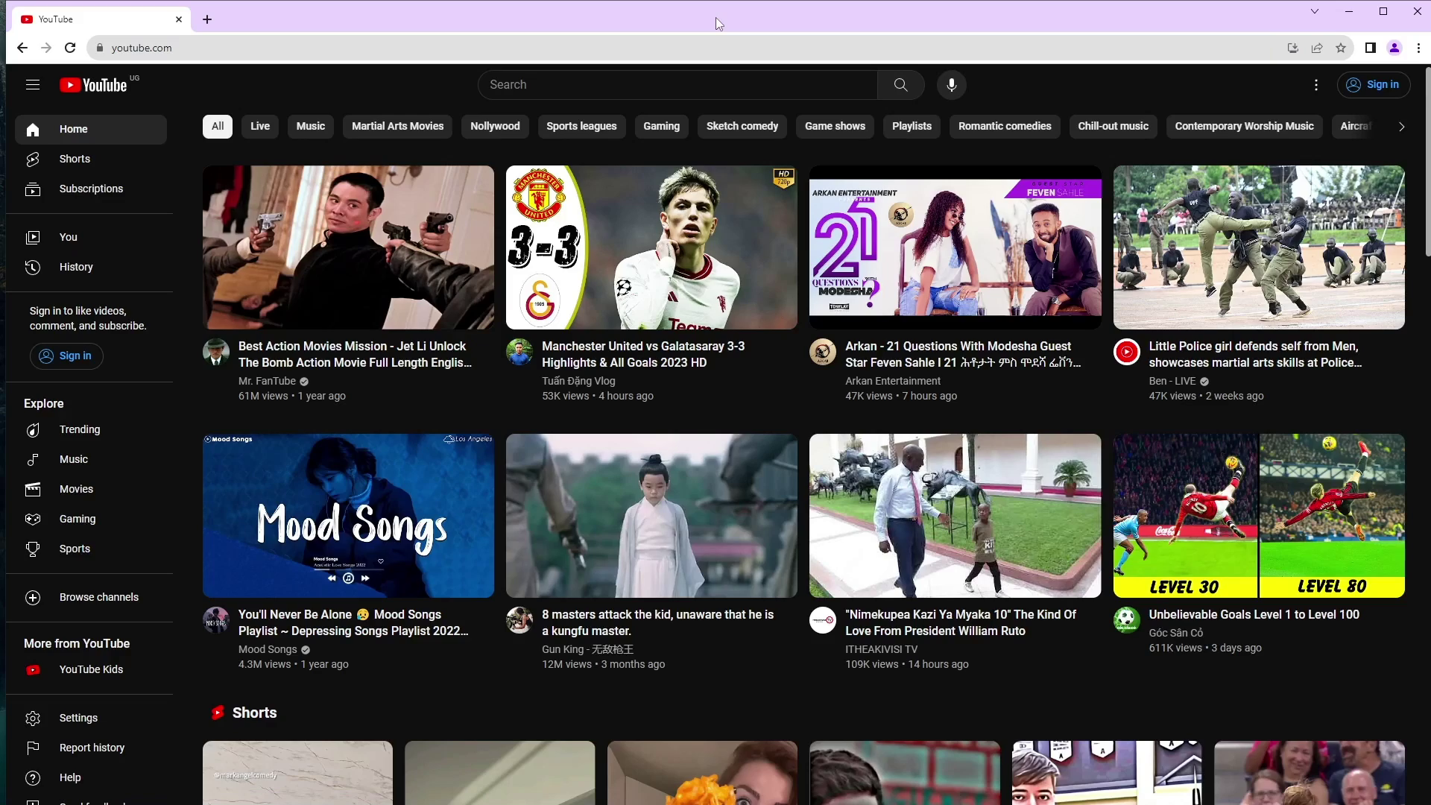
click(660, 298)
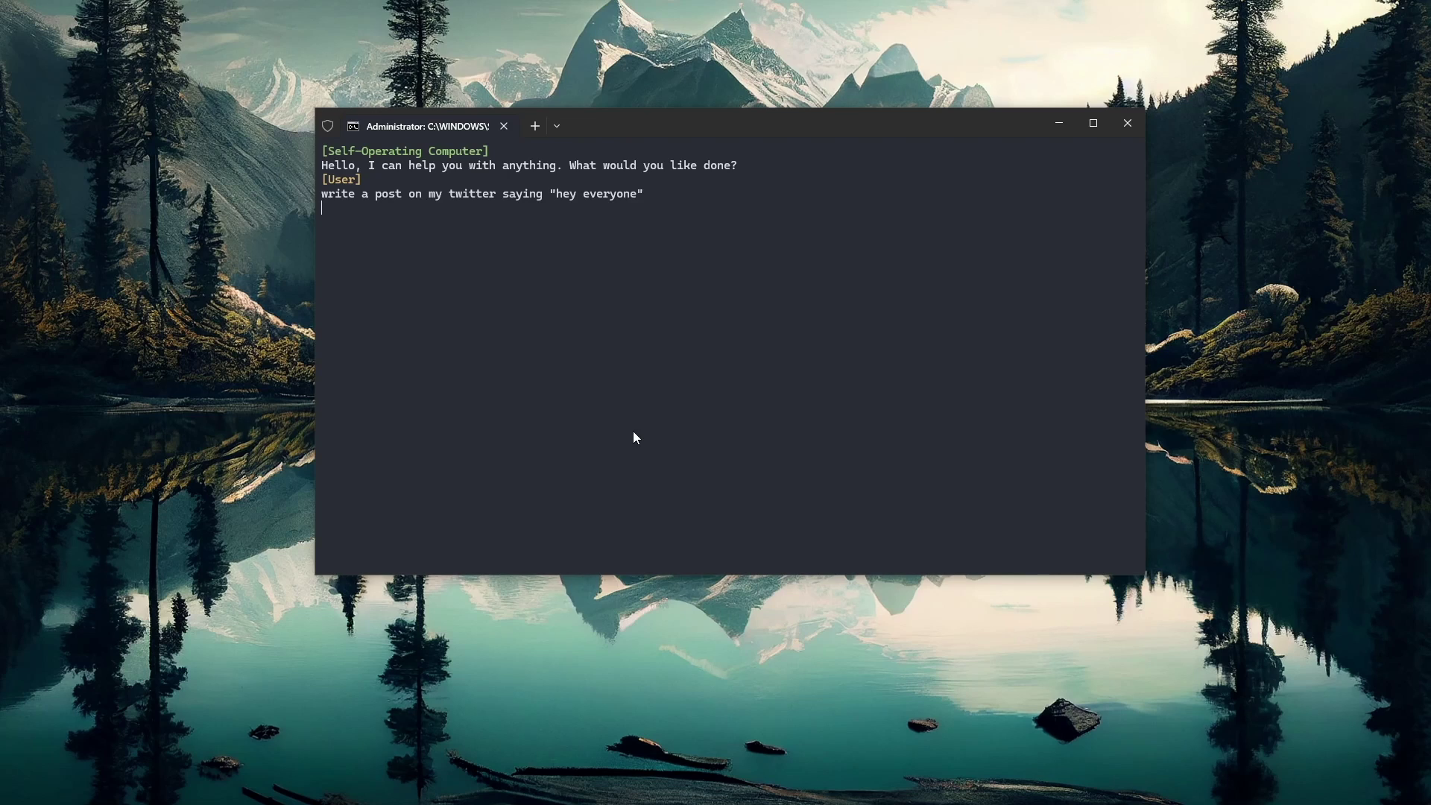
Step: Launch Google Chrome from Windows search, move it to the top, and focus its address bar
key(super)
text(Google Chrome)
key(Return)
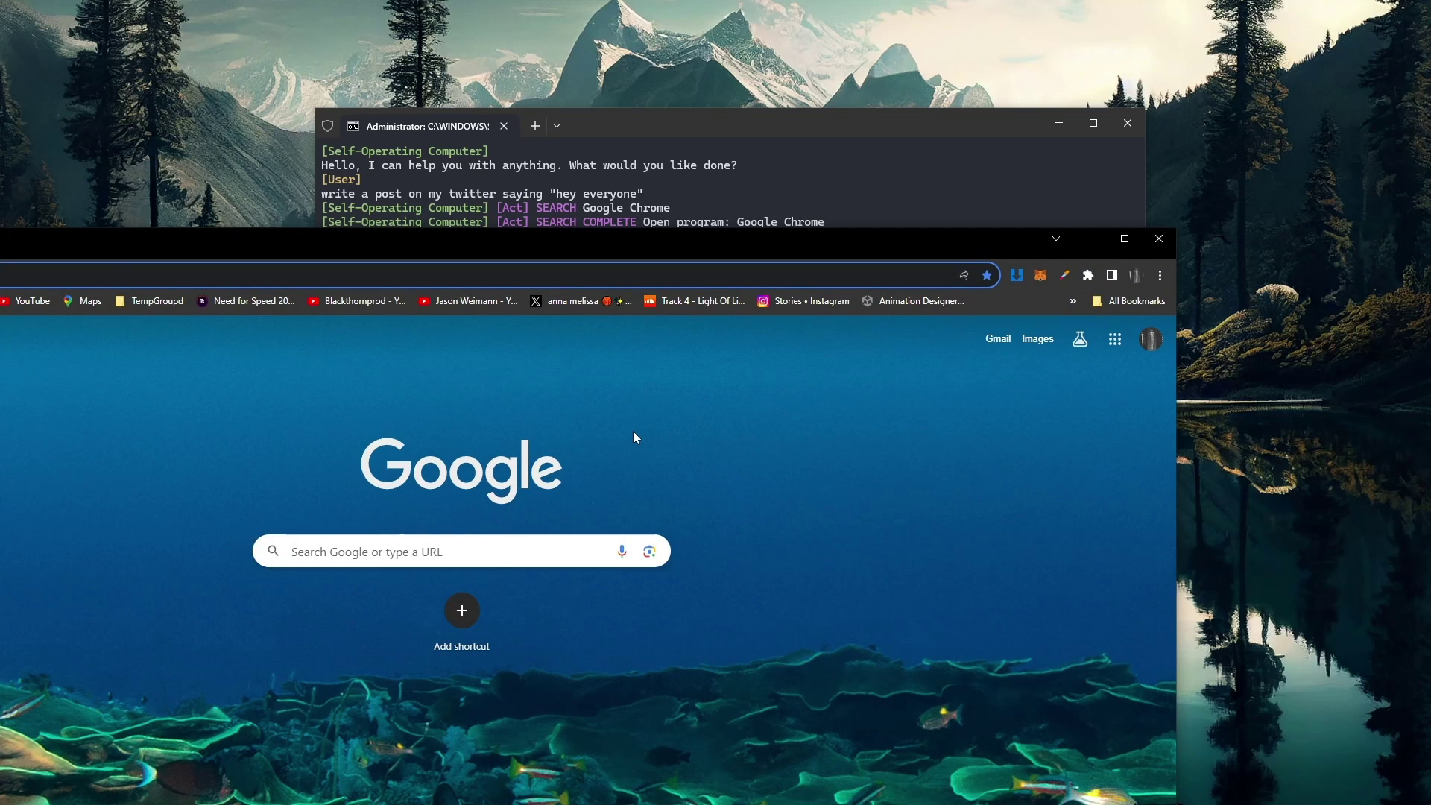
drag(544, 236, 790, 32)
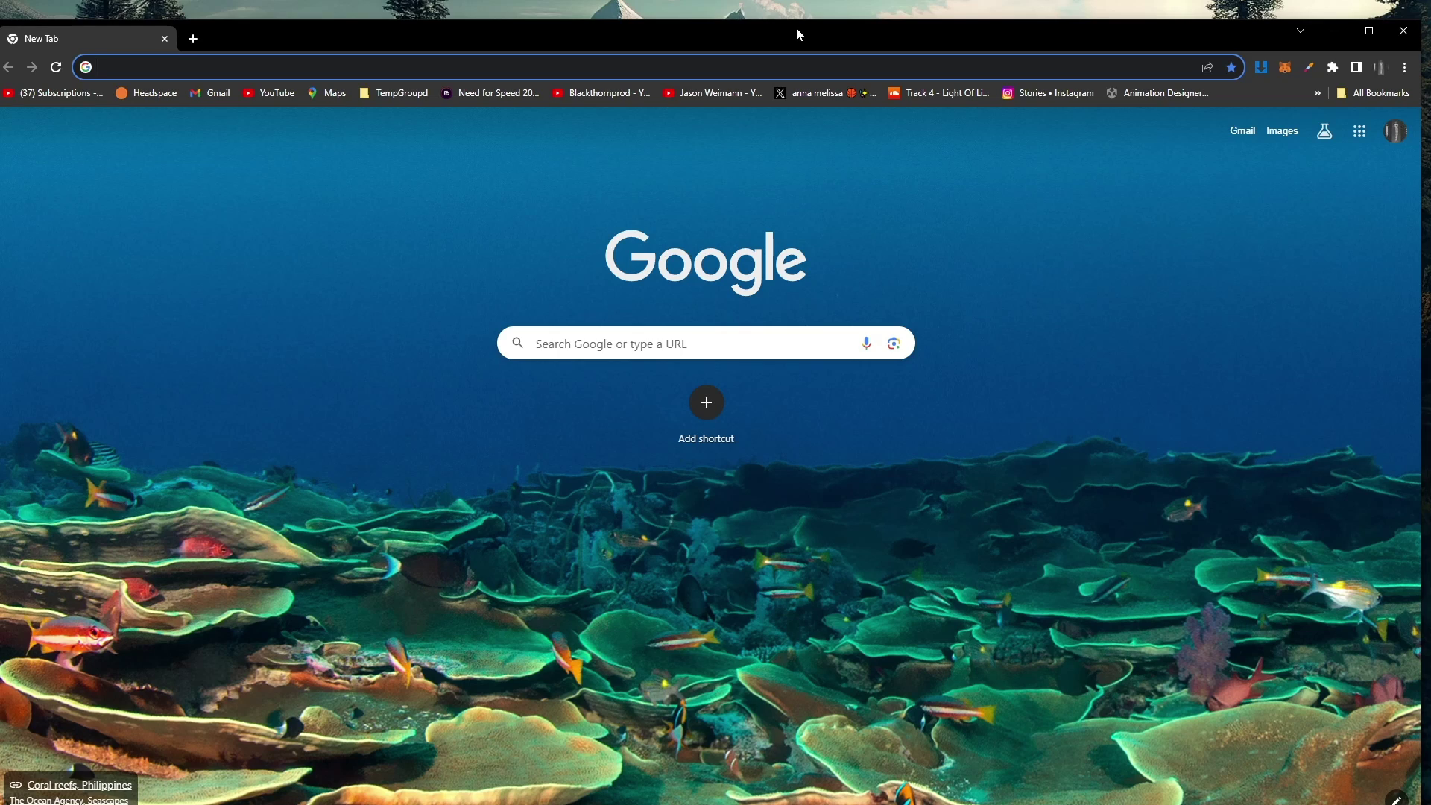
click(690, 5)
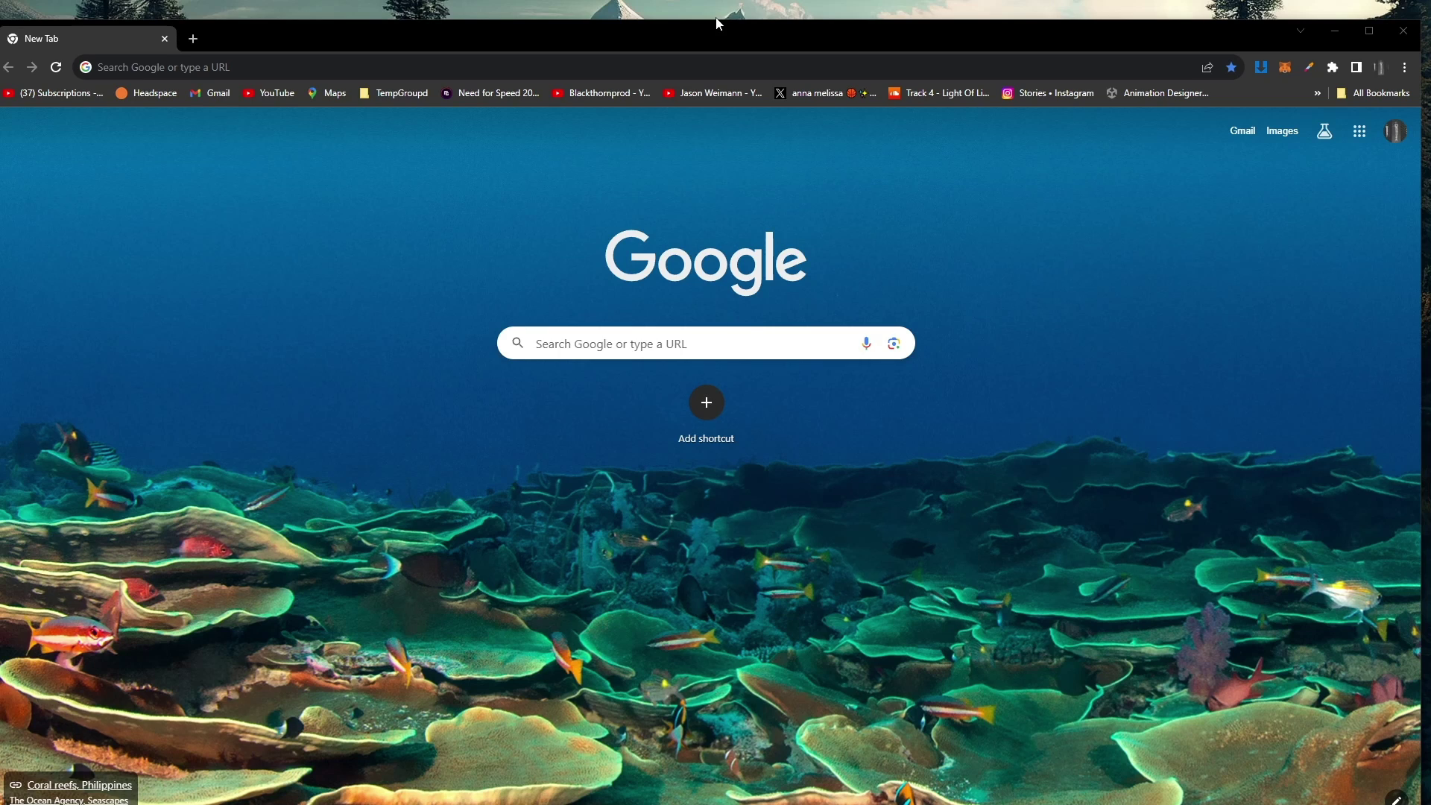
key(alt+Tab)
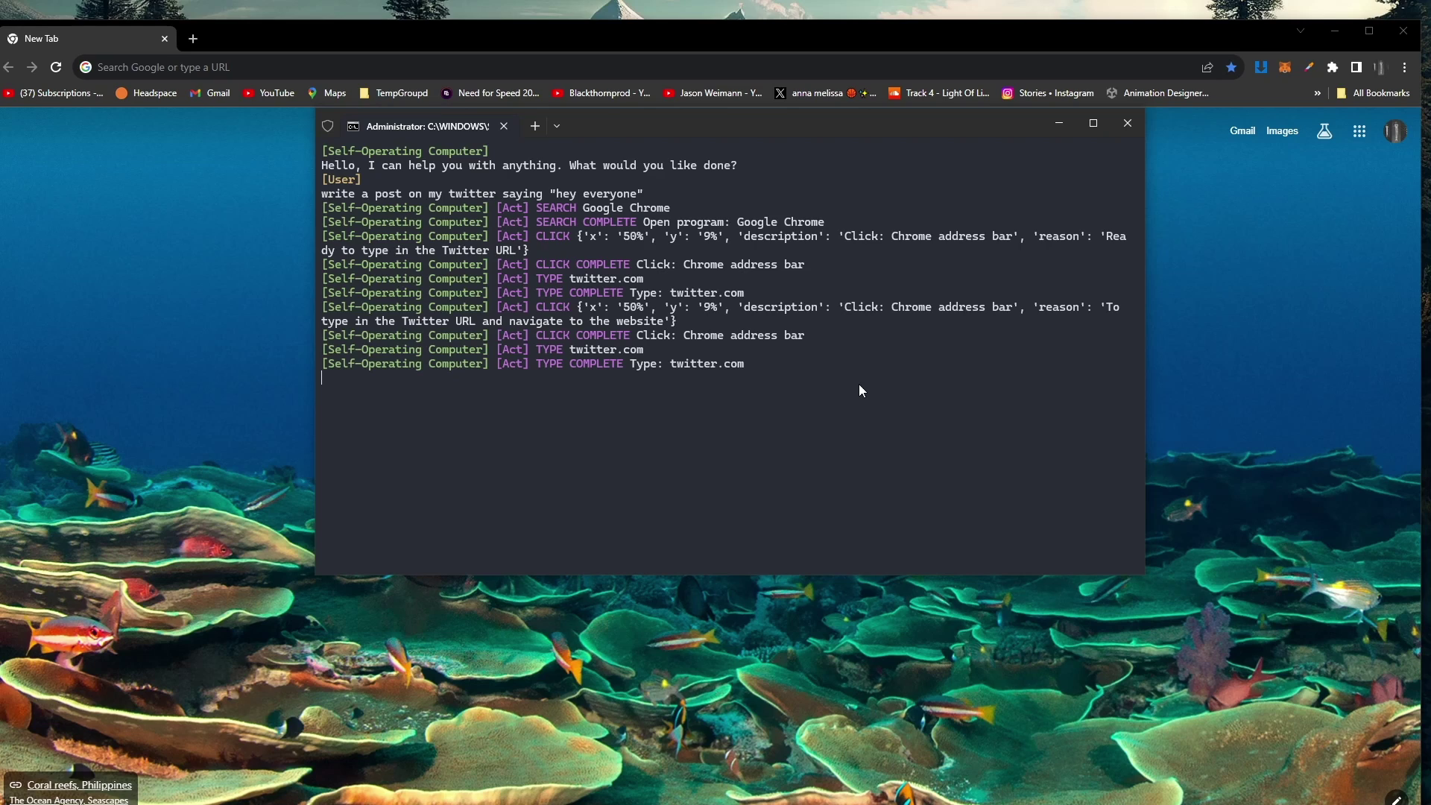
Step: Nudge the terminal window slightly left while the agent loops on twitter.com
drag(677, 129, 665, 134)
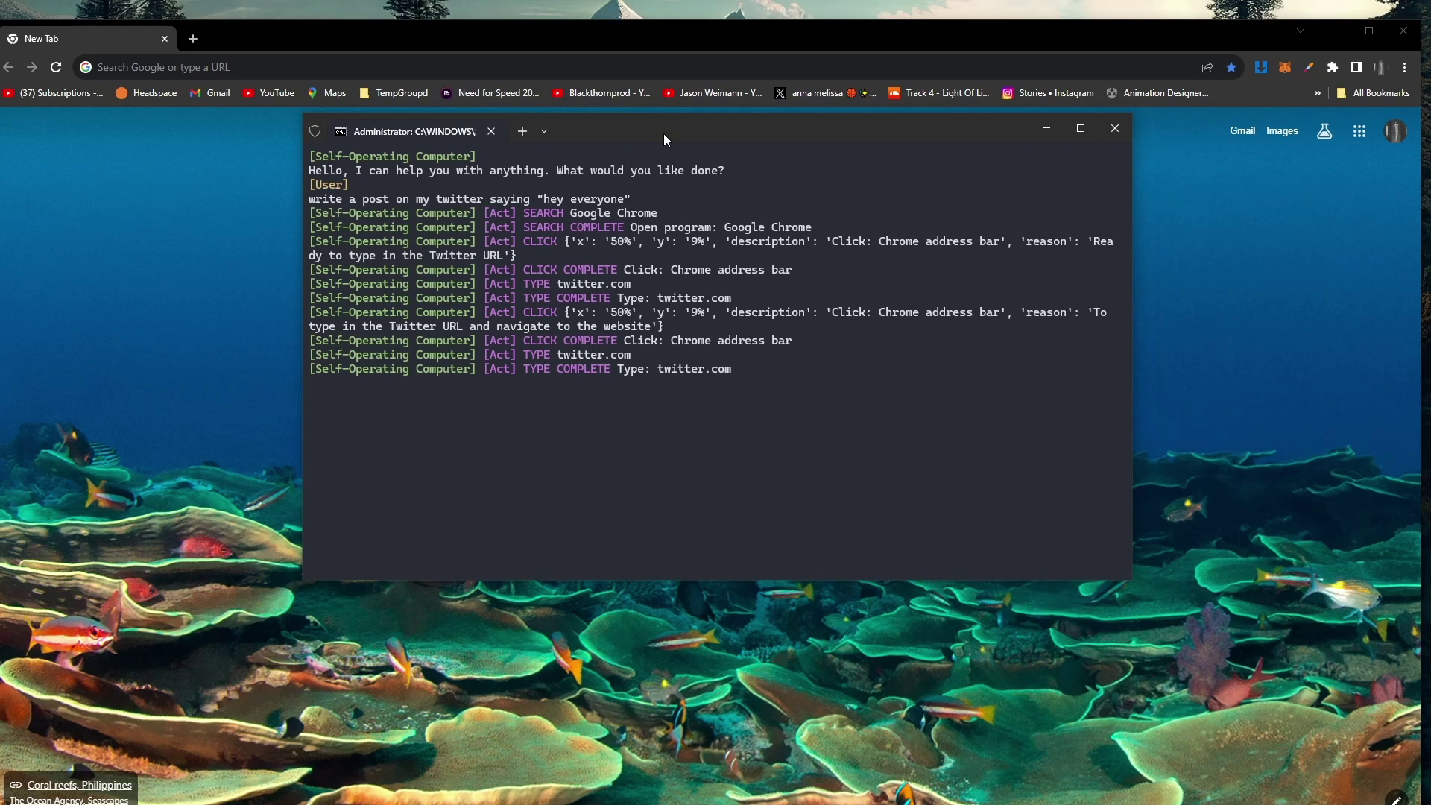